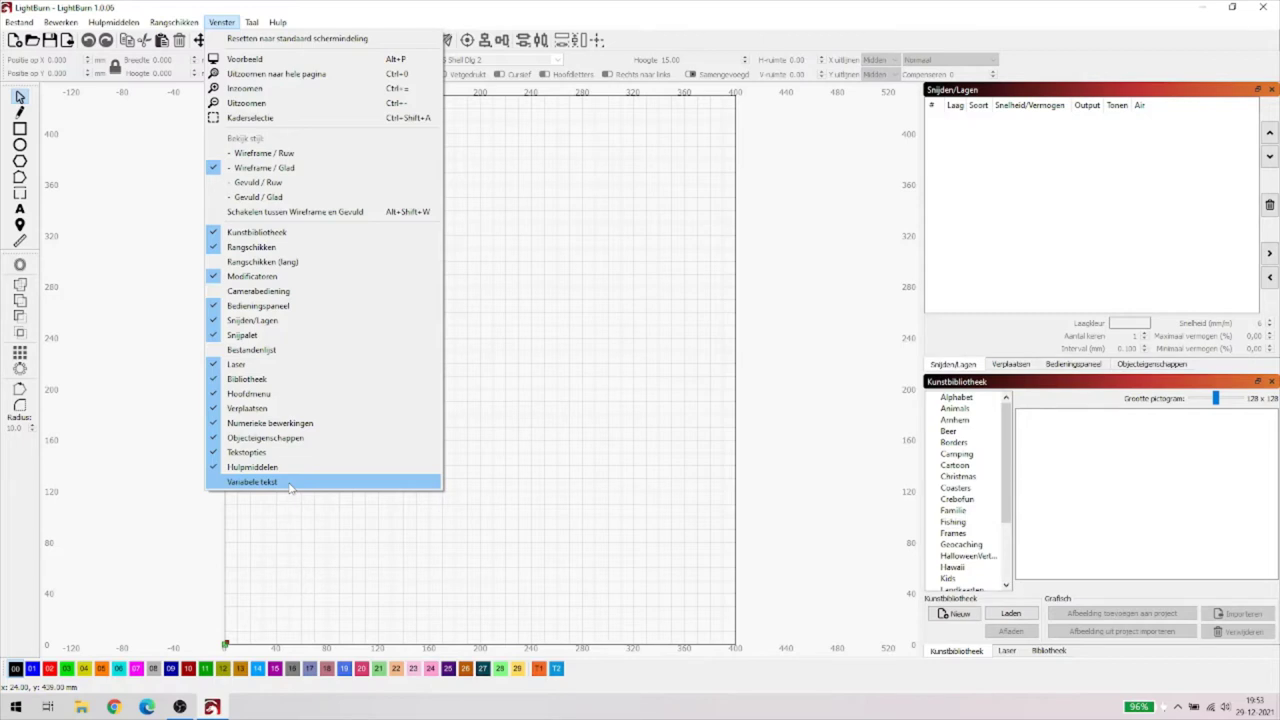
Step: Look over the laser movement controls, the job controls and the available start-from coordinate modes
left_click(806, 389)
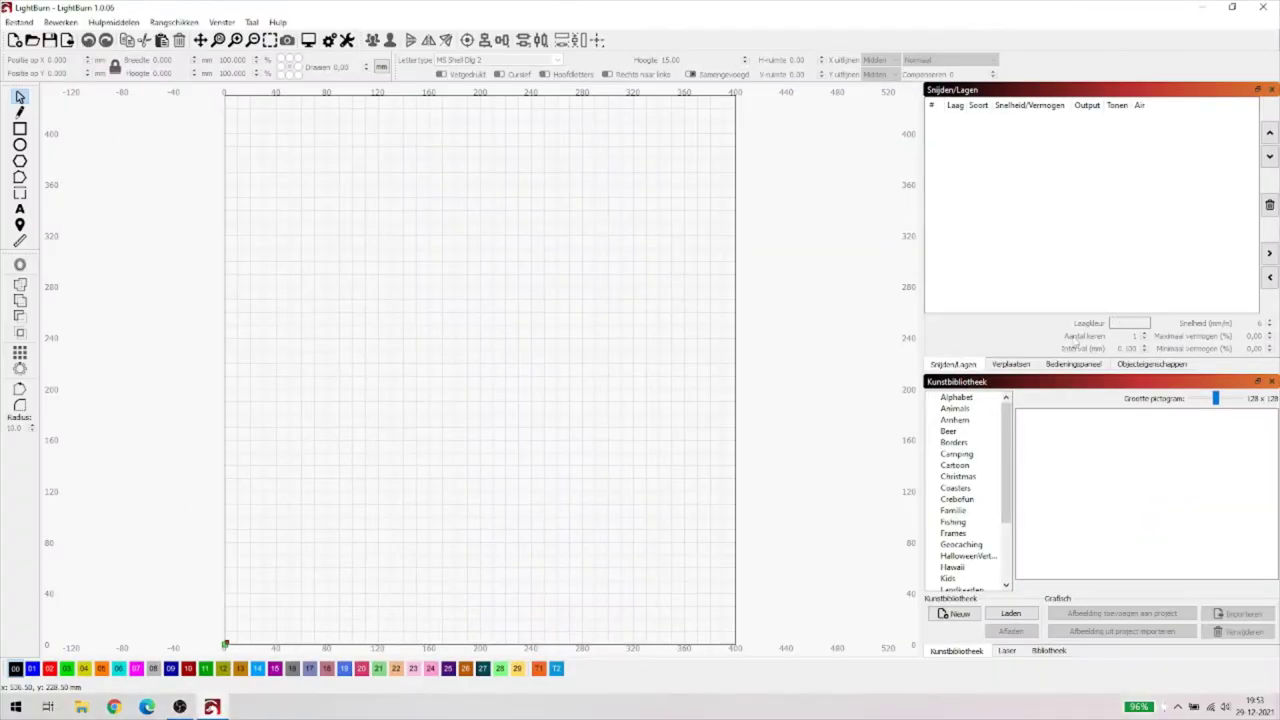
left_click(1012, 365)
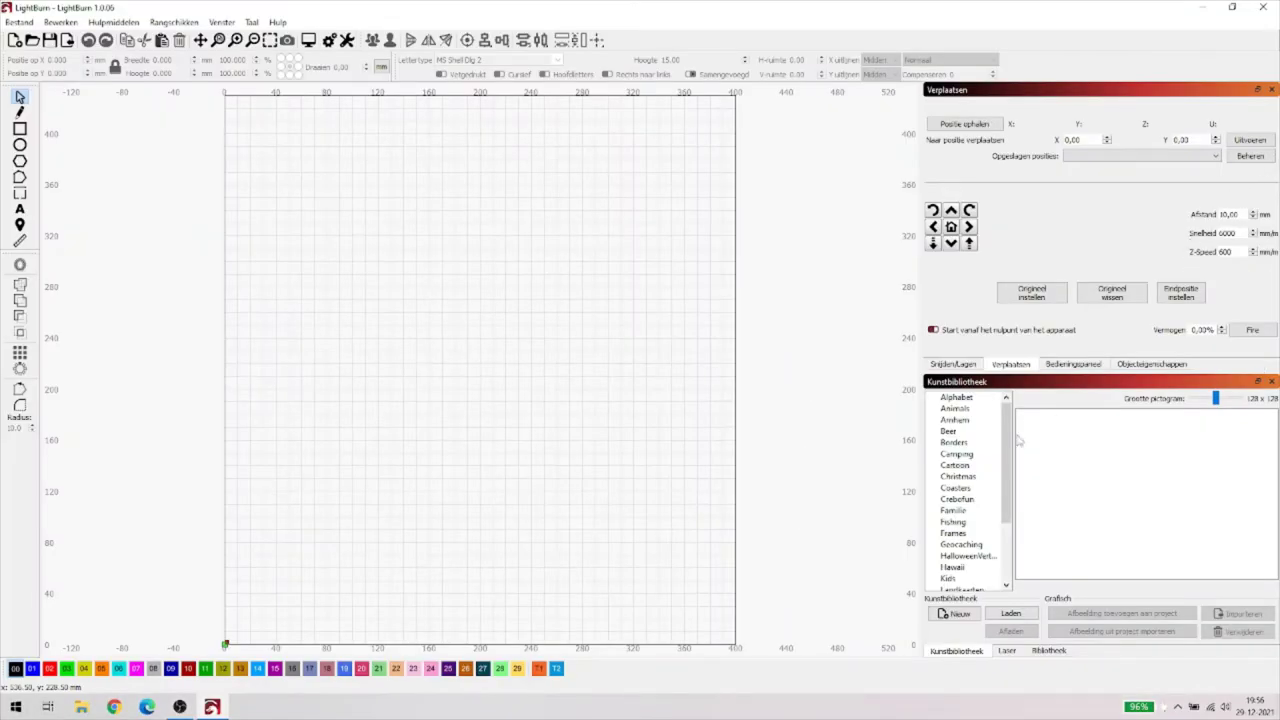
left_click(1012, 654)
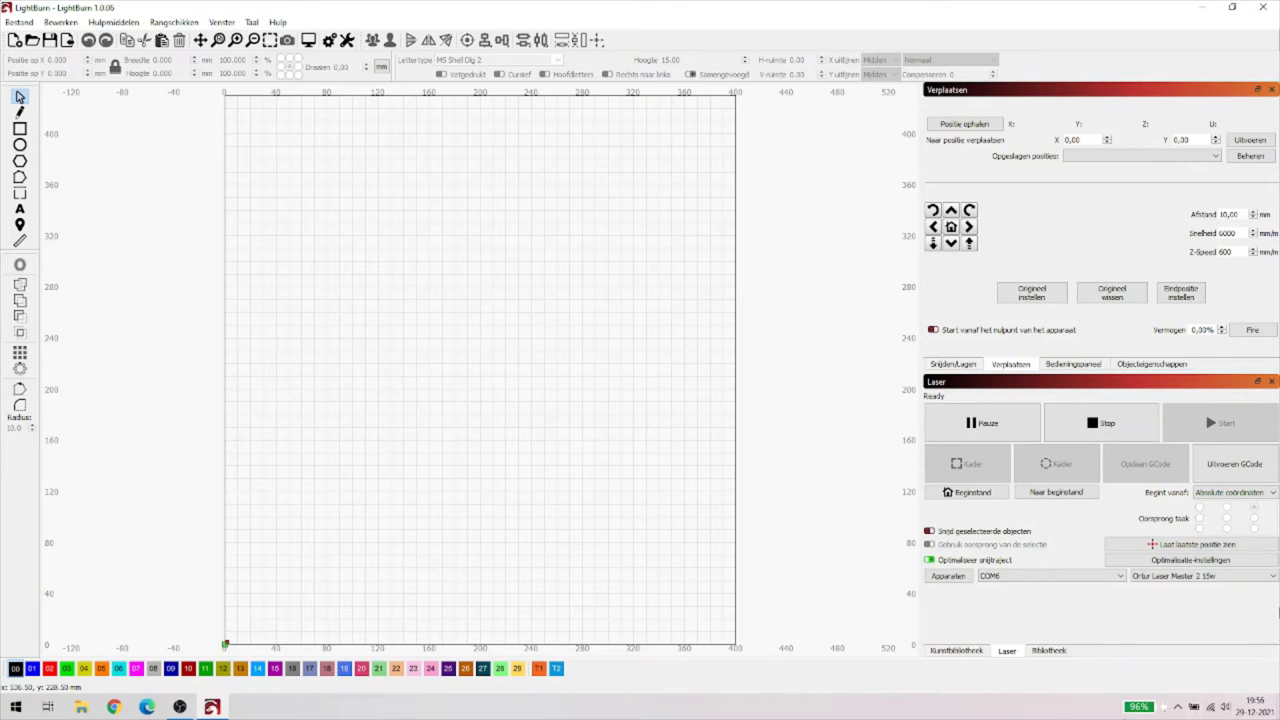
left_click(1248, 494)
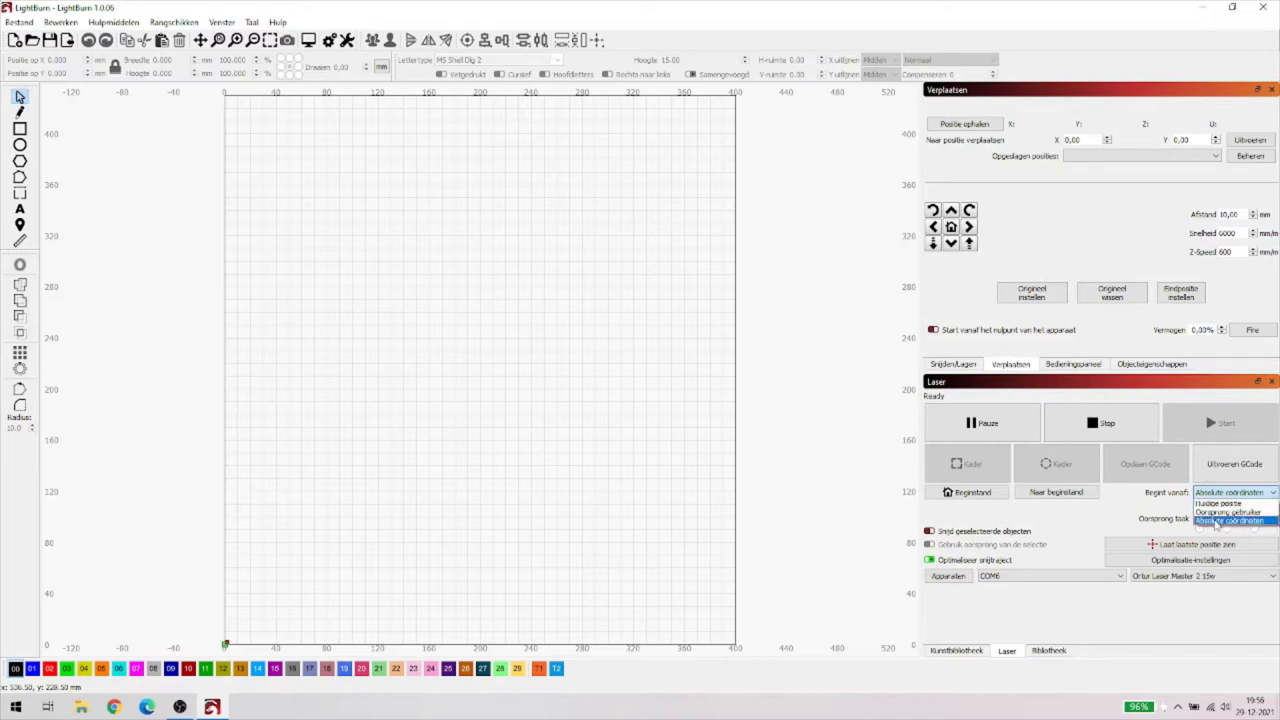
left_click(845, 493)
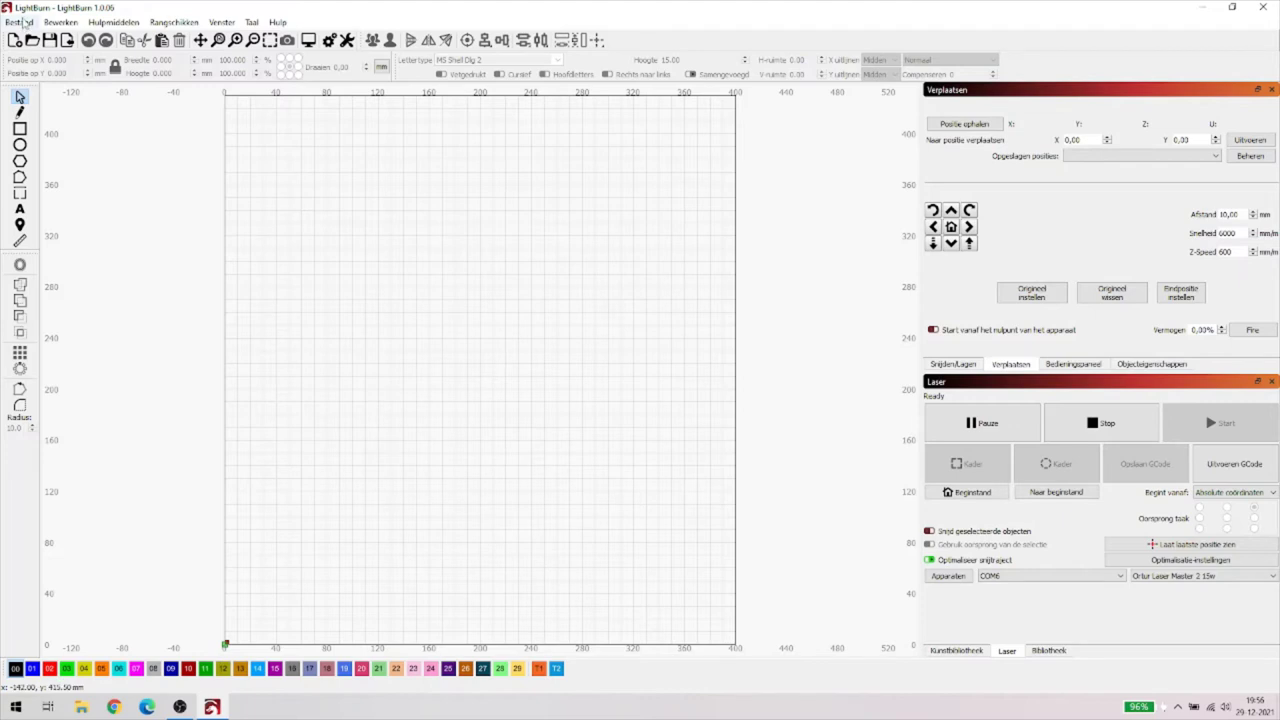
Step: Review the basic machine settings of the Ortur Laser Master 2 15w, such as work area size and origin
left_click(58, 28)
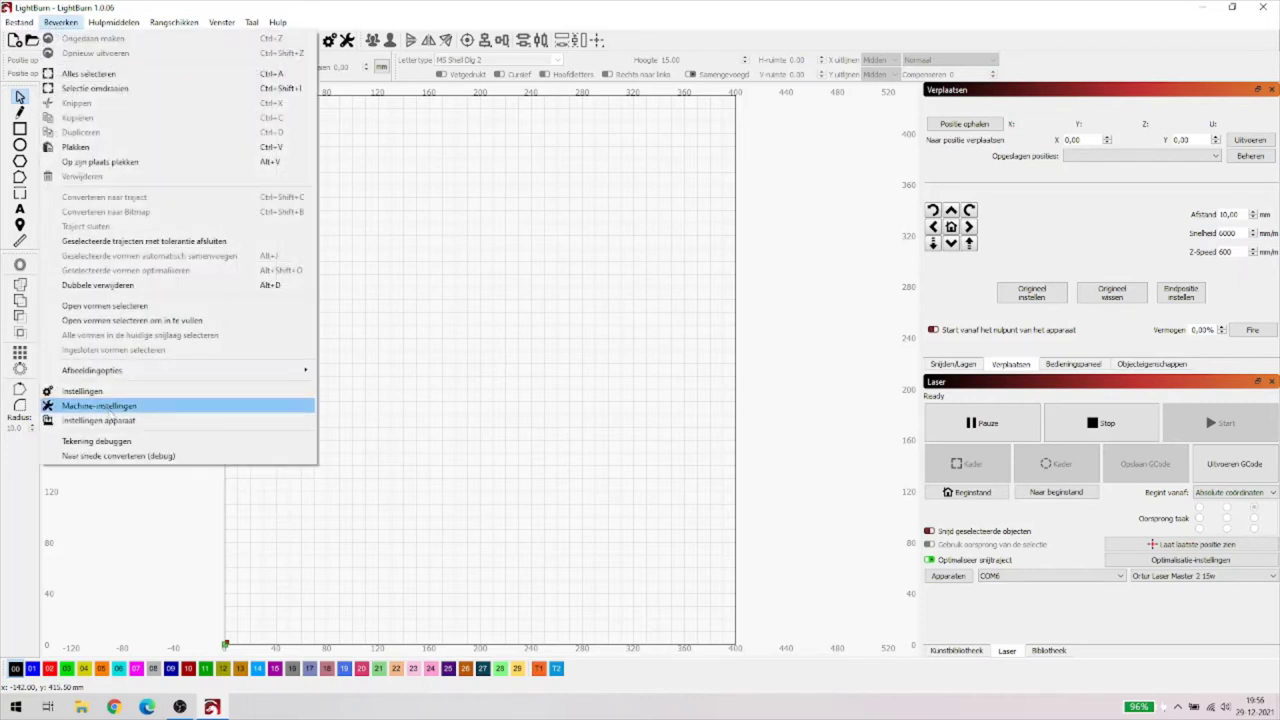
left_click(104, 407)
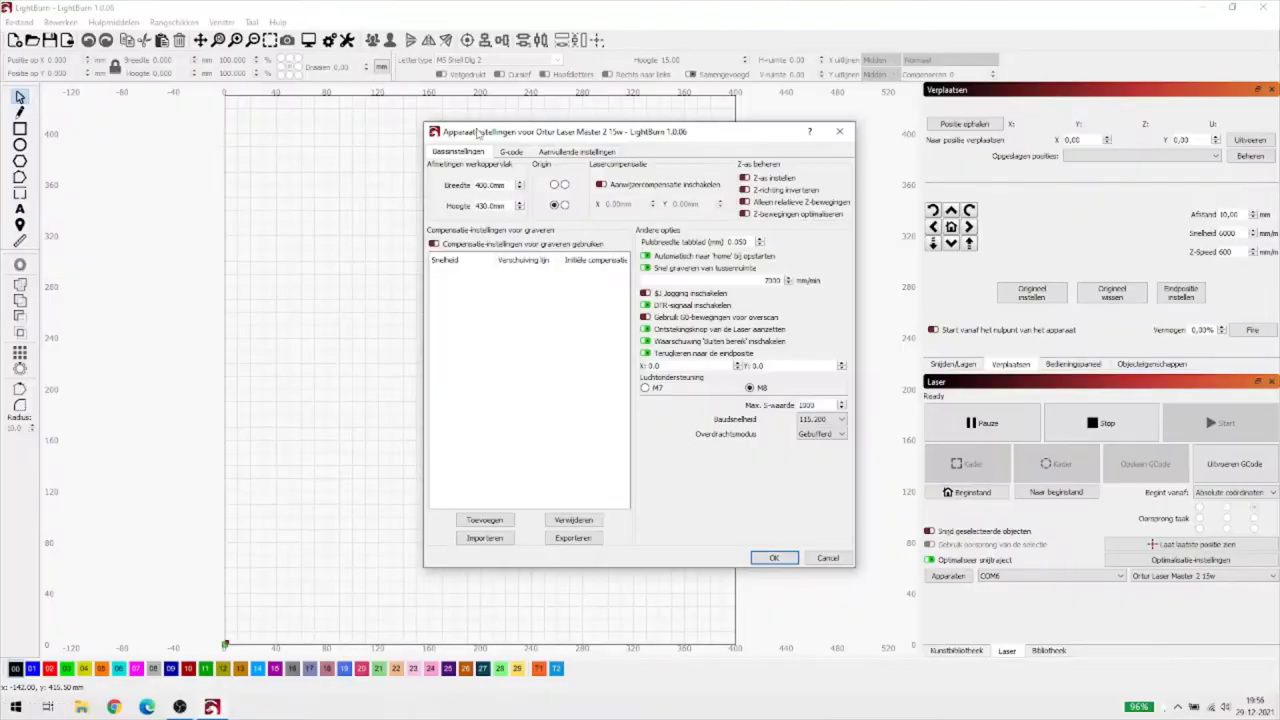
left_click(774, 557)
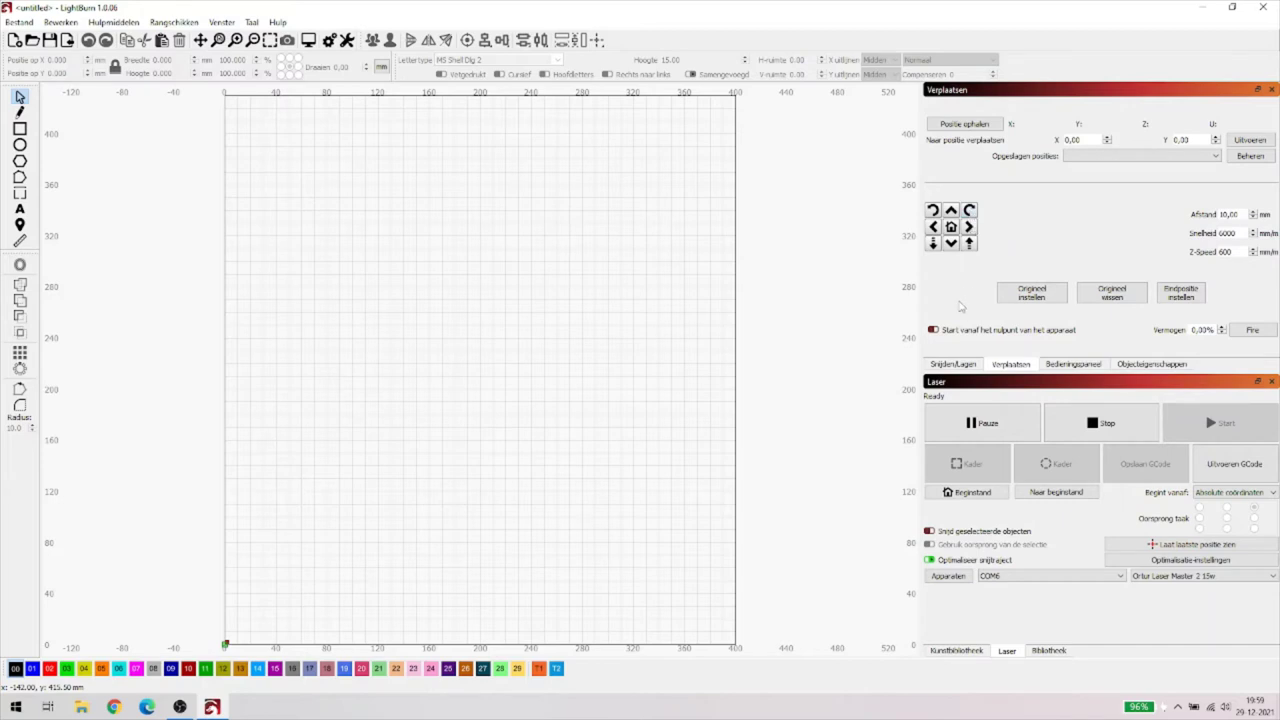
Step: Send the laser to a picked bed position at about X 131, Y 240 mm, and clear the origin
left_click(932, 245)
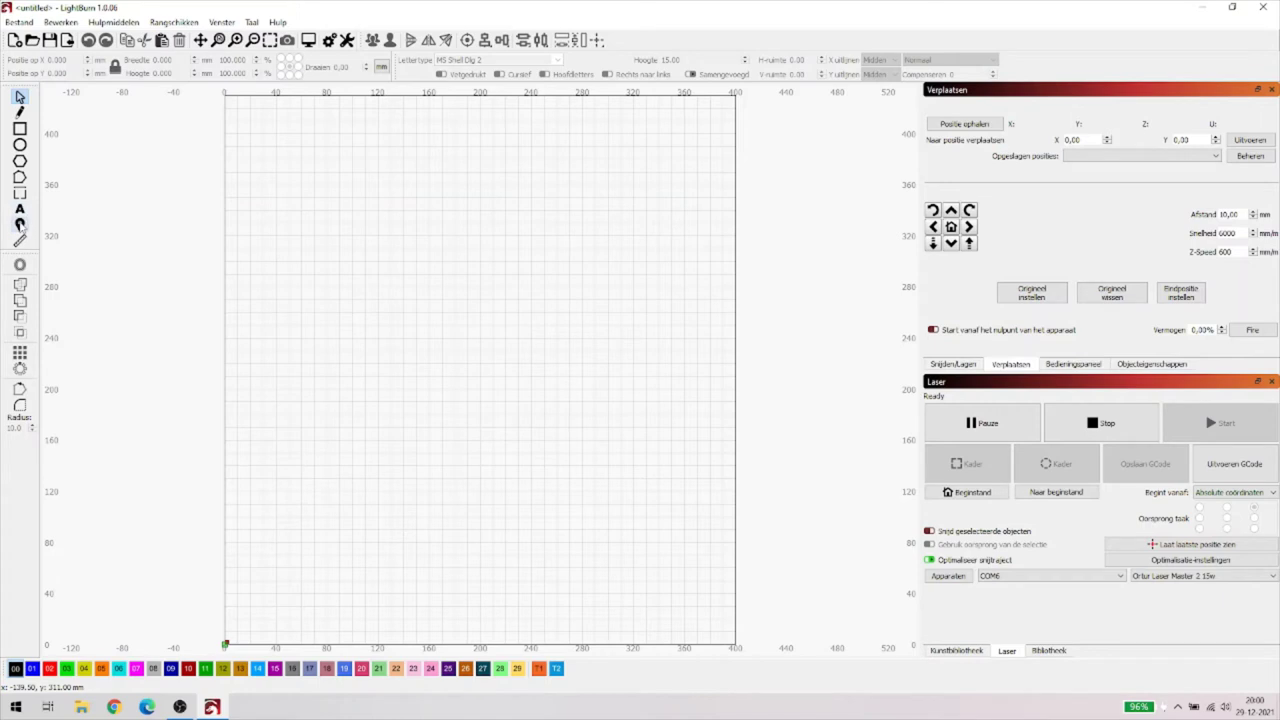
left_click(19, 224)
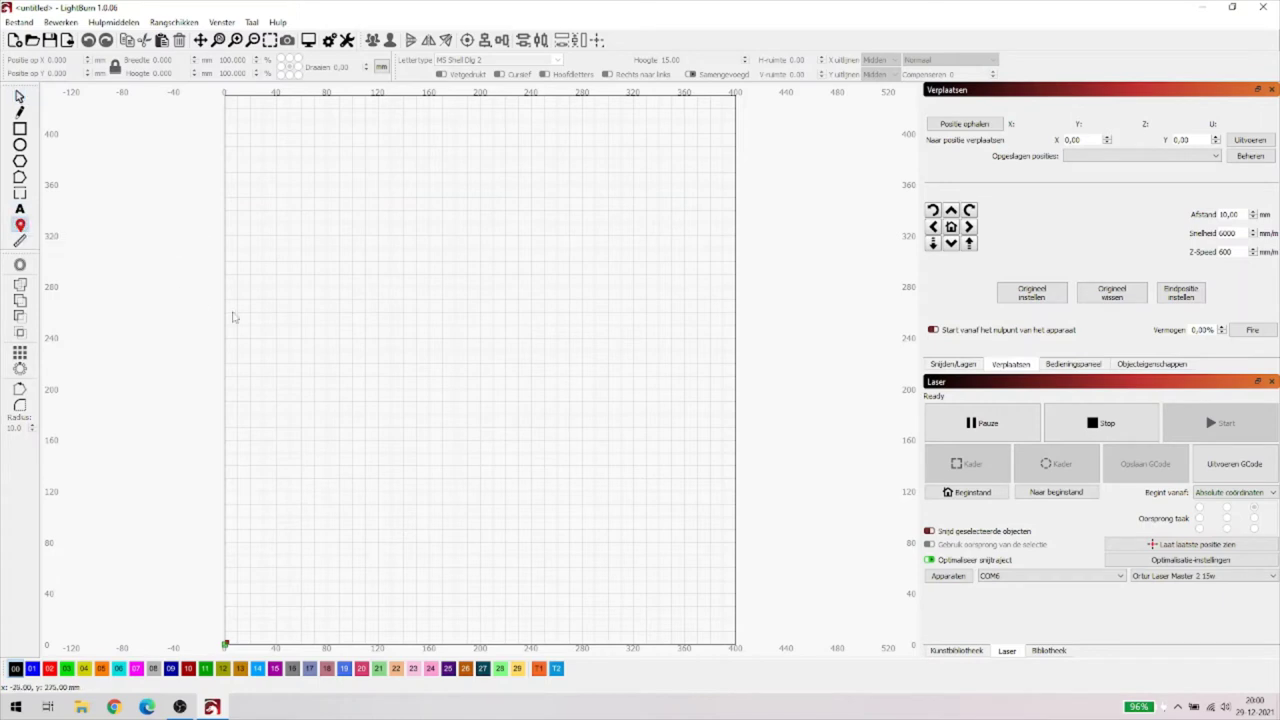
left_click(393, 343)
key("Escape")
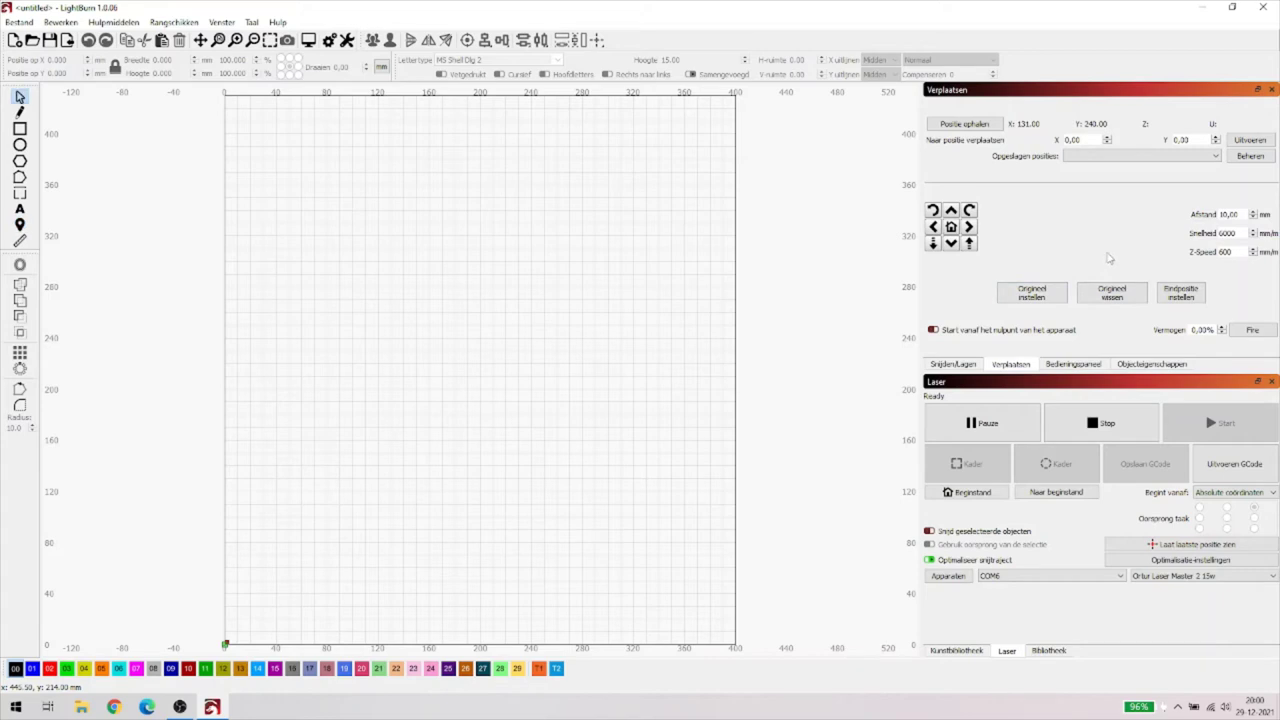
left_click(1115, 300)
Step: Check the machine settings again, including automatic homing at startup and the return-to-end-position coordinates
left_click(60, 22)
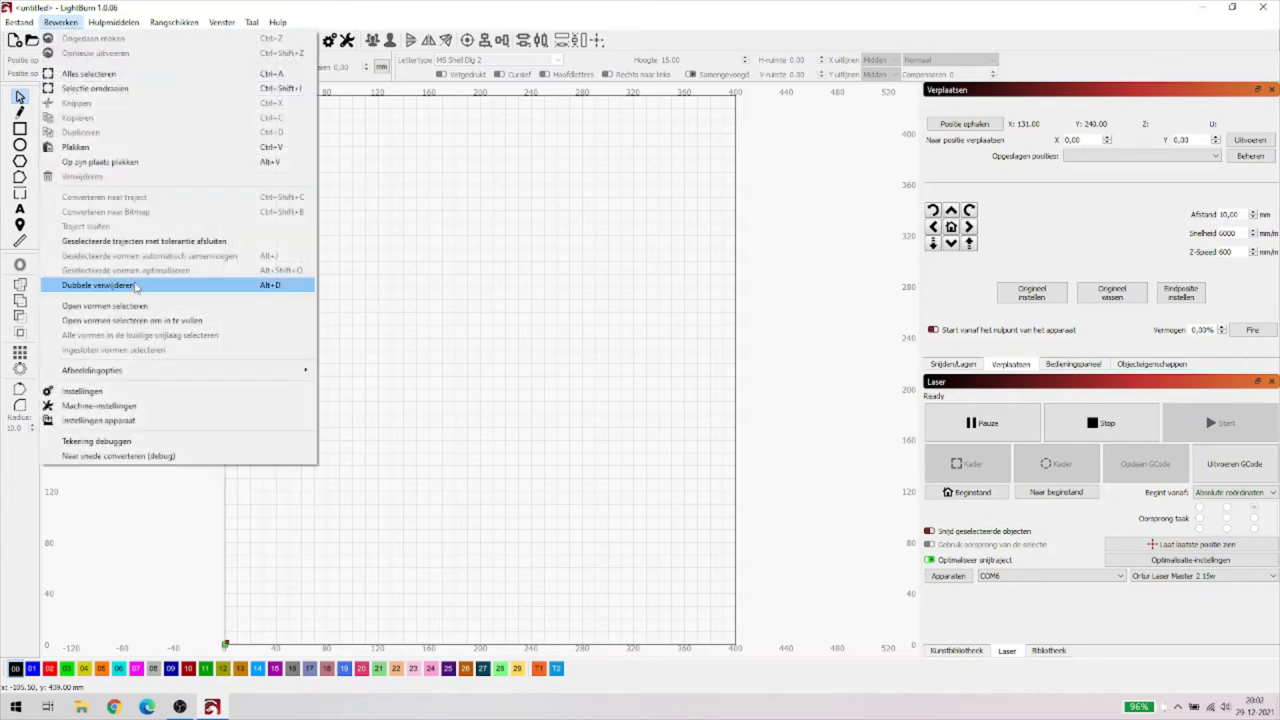
left_click(120, 406)
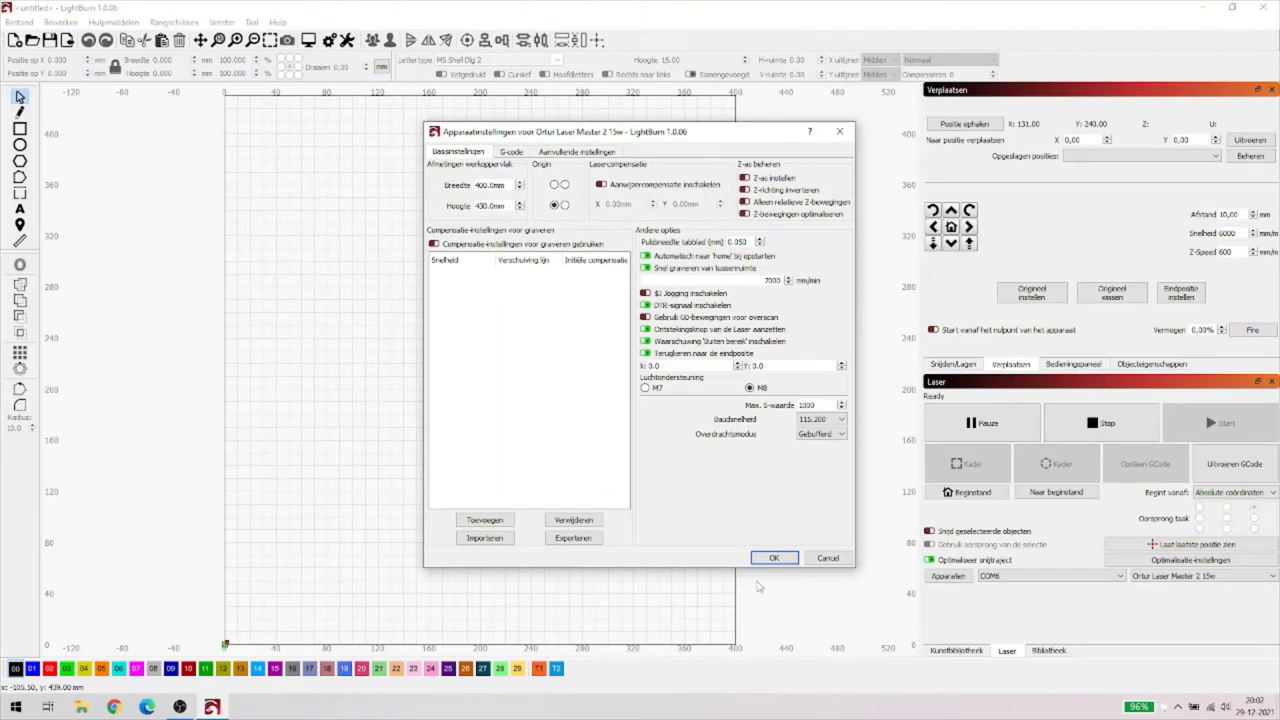
left_click(773, 558)
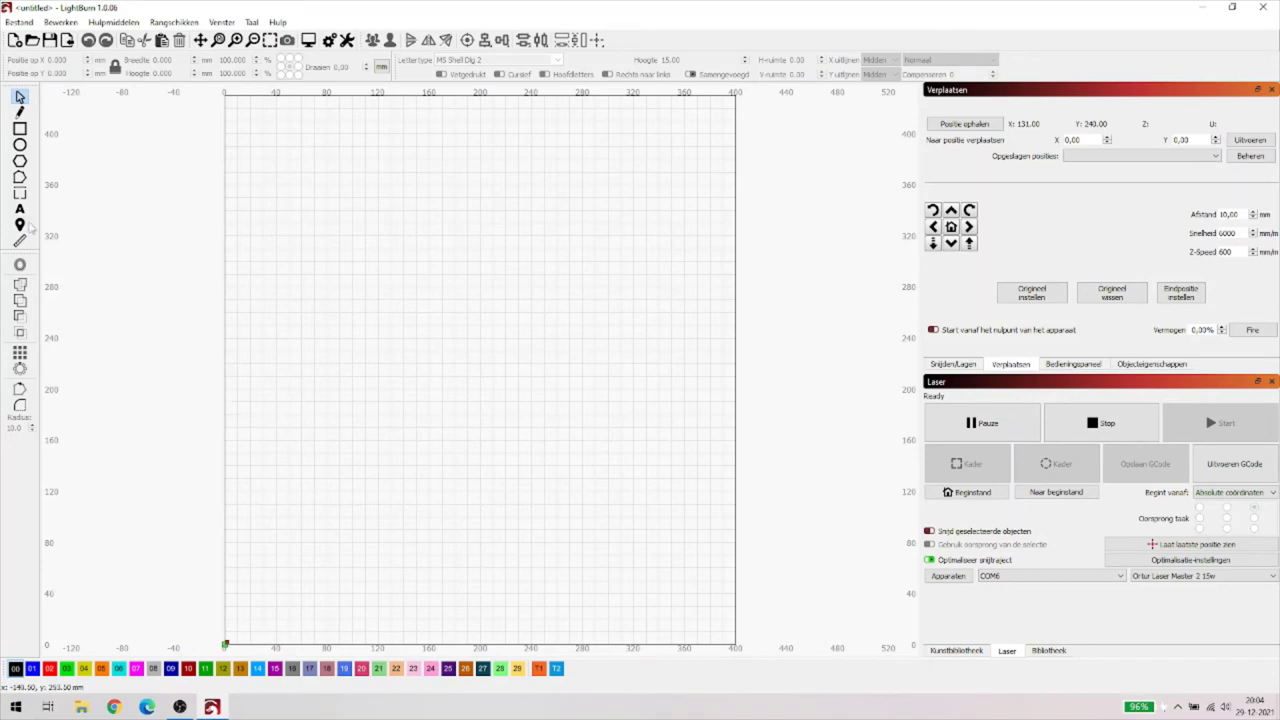
Step: Draw a rectangle about 151 by 106 mm near the middle of the bed and assign it to tool layer T1
left_click(19, 129)
left_click_drag(371, 338, 563, 472)
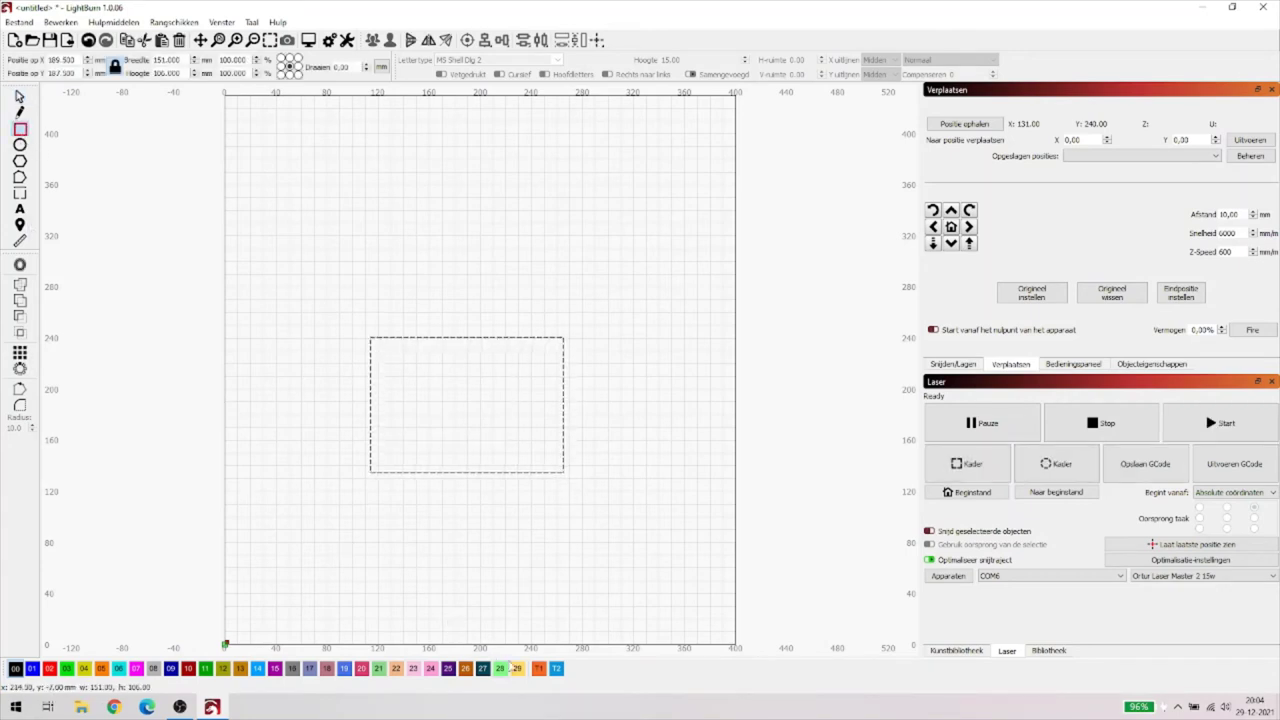
left_click(538, 669)
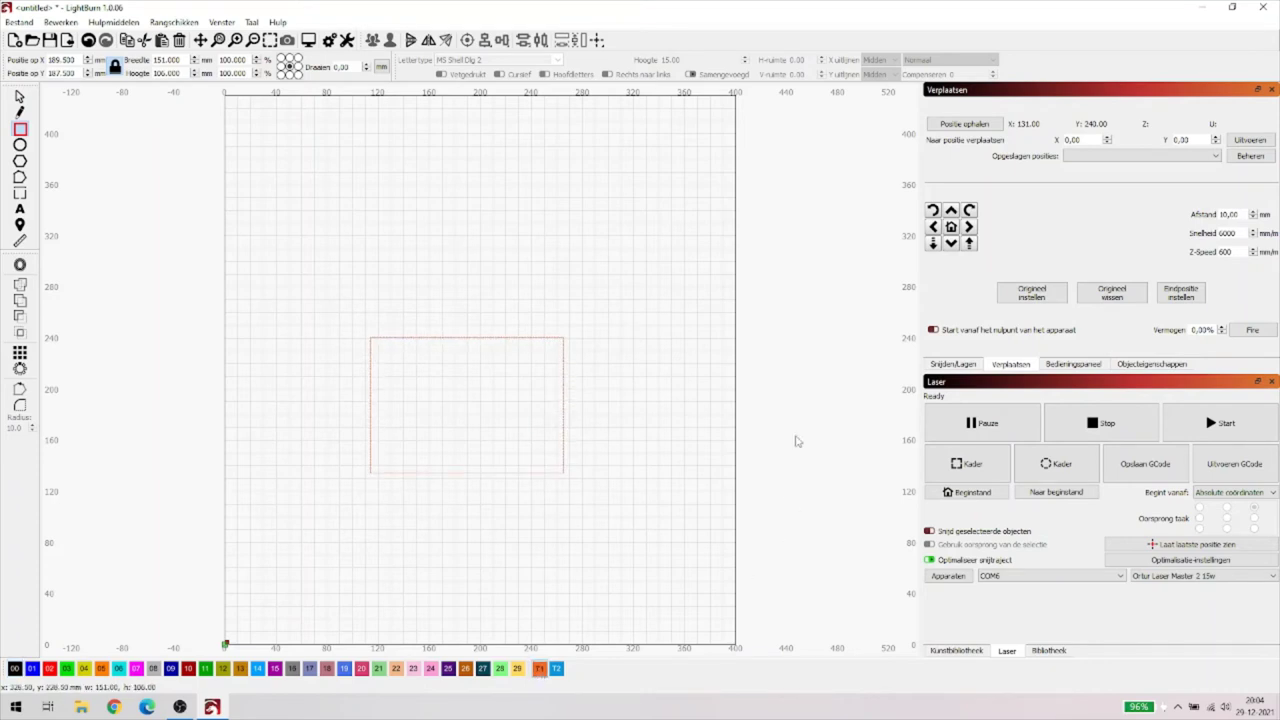
Step: Examine the T1 entry in the layer list and the movement controls, and frame the rectangle
left_click(955, 365)
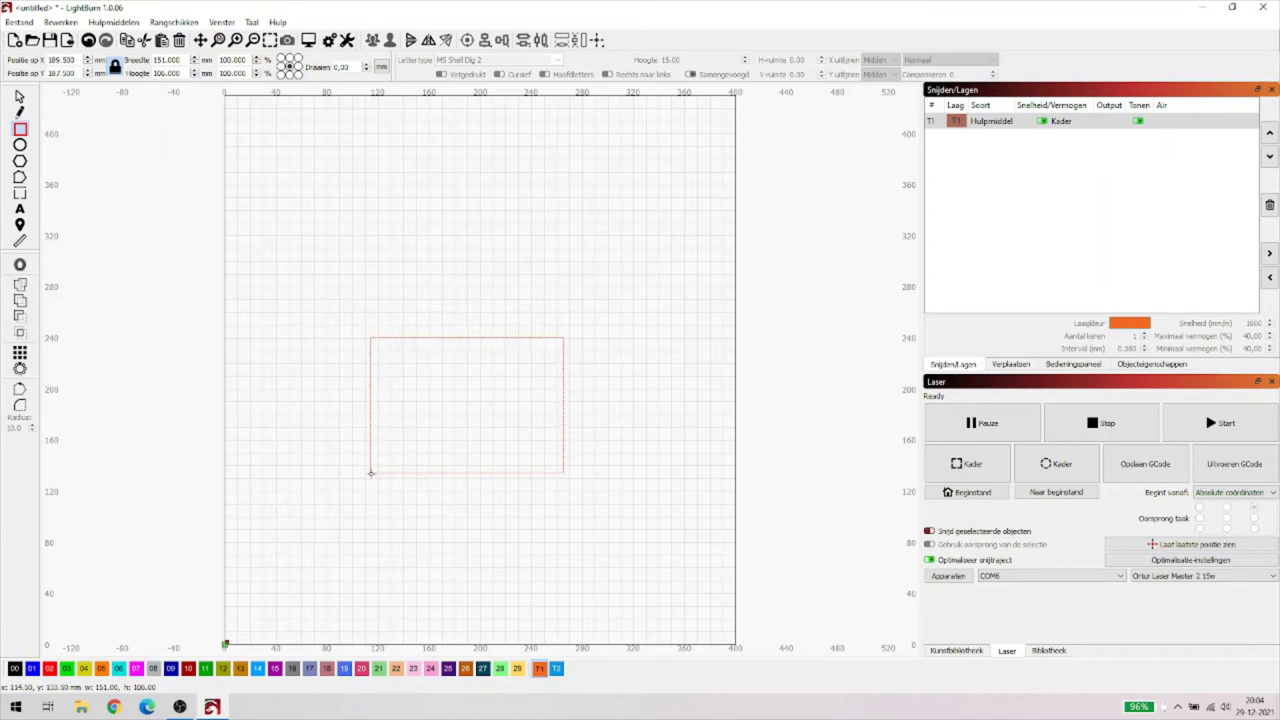
left_click(1013, 365)
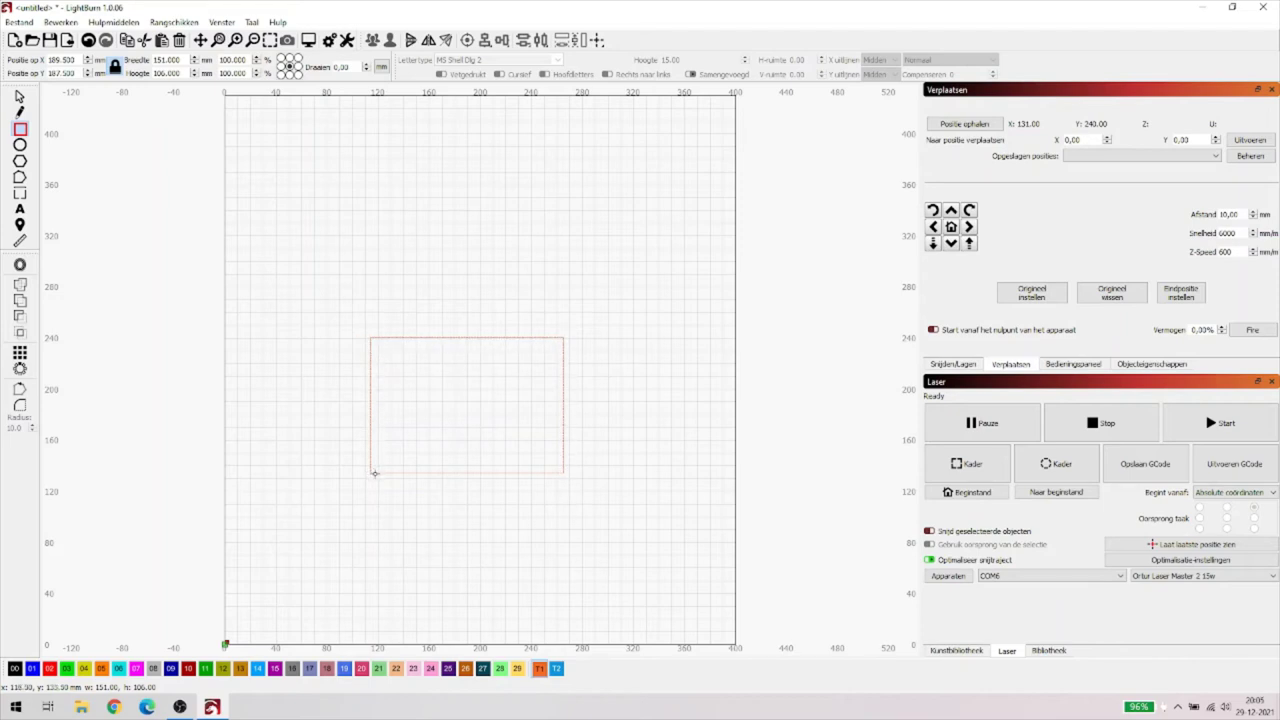
left_click(960, 467)
Step: View the command console and the rectangle's object properties, and delete the rectangle
left_click(1076, 364)
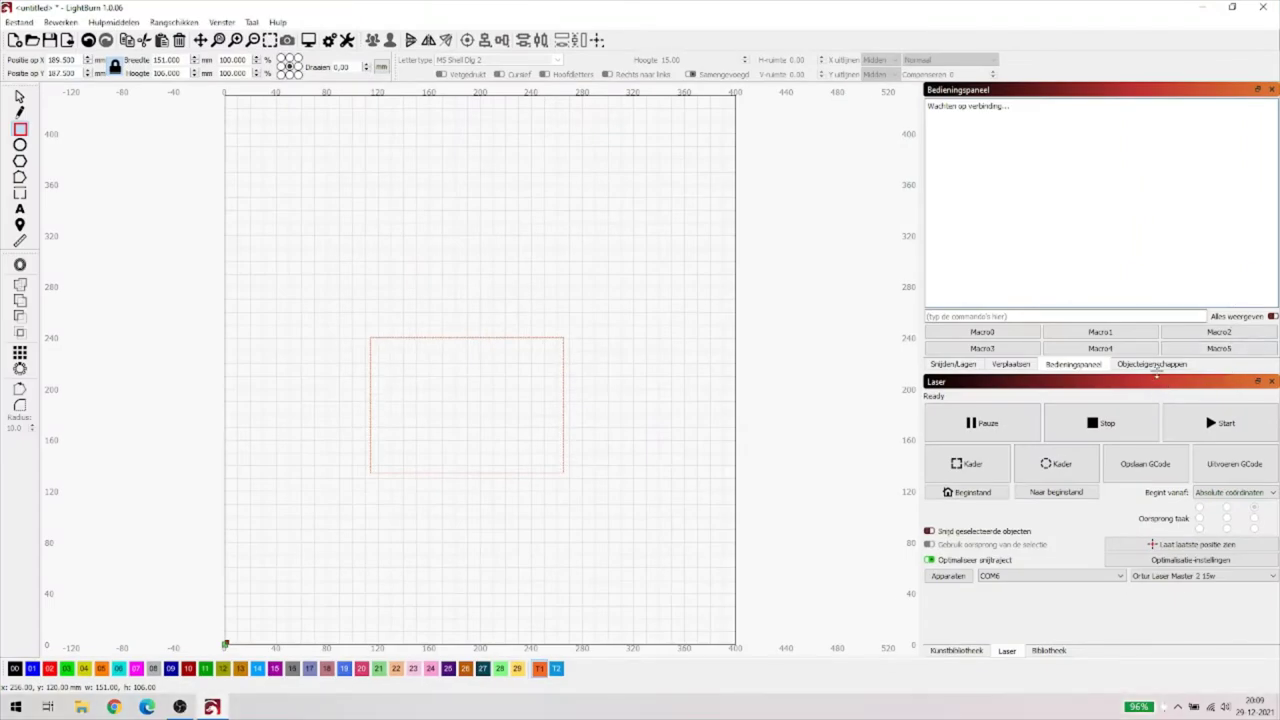
left_click(1155, 366)
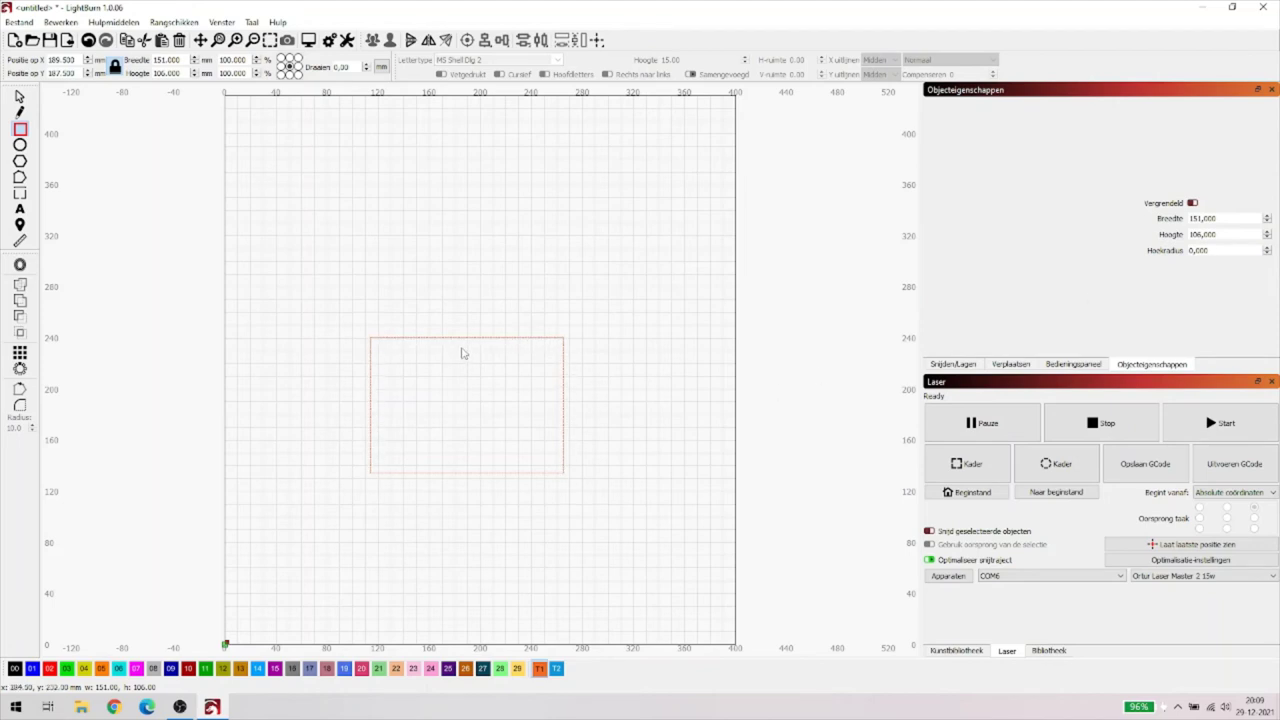
key("Escape")
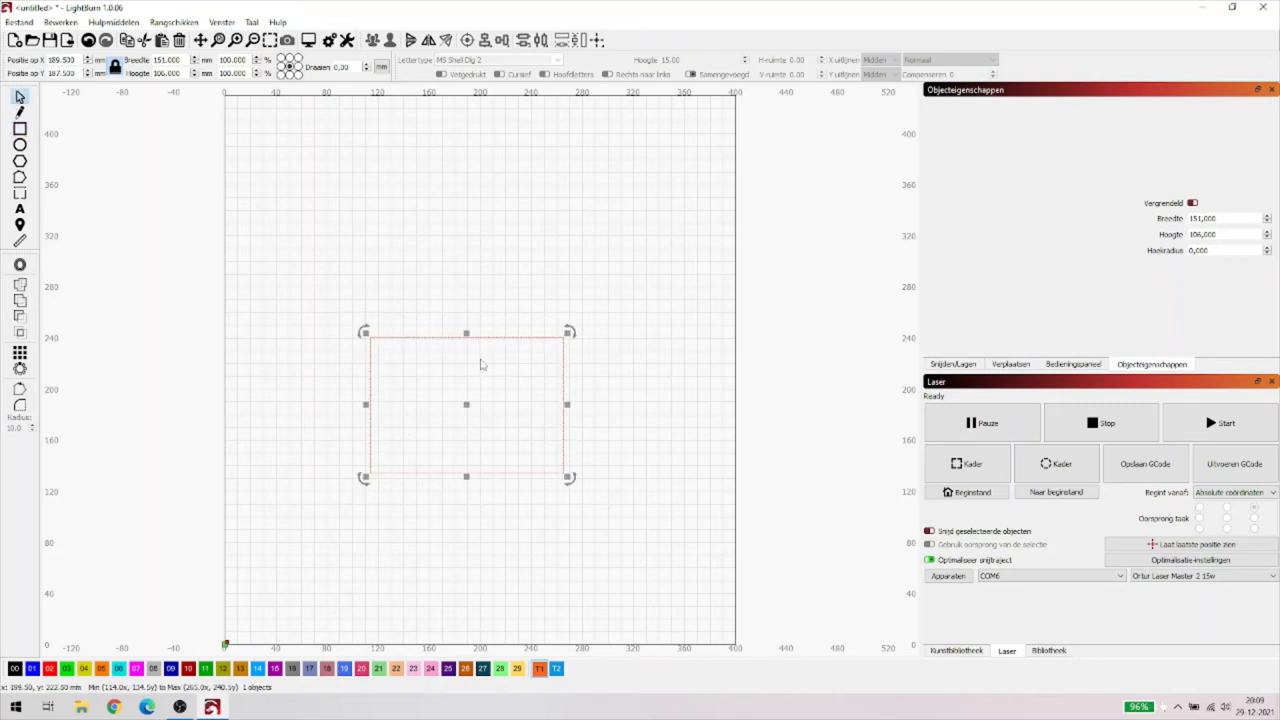
key("Delete")
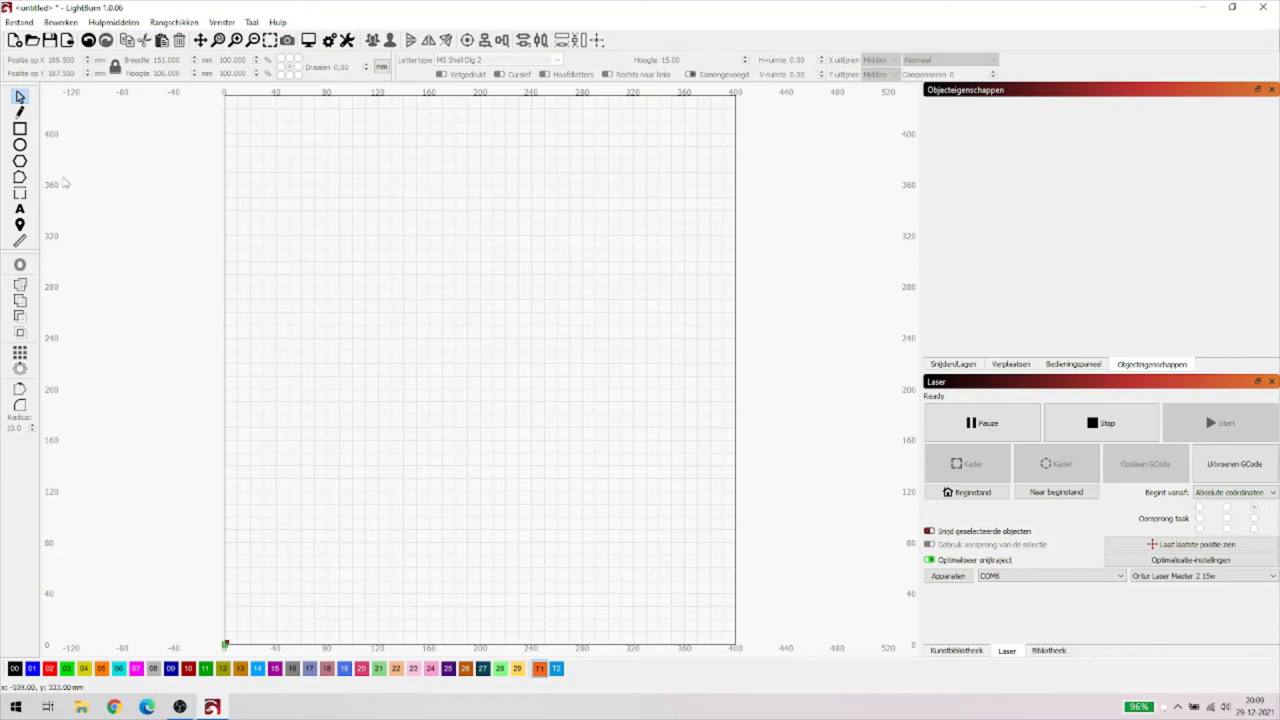
Step: Draw a rectangle about 166 by 97 mm near the middle of the bed and assign it to black layer 00
left_click(20, 128)
left_click_drag(352, 316, 564, 439)
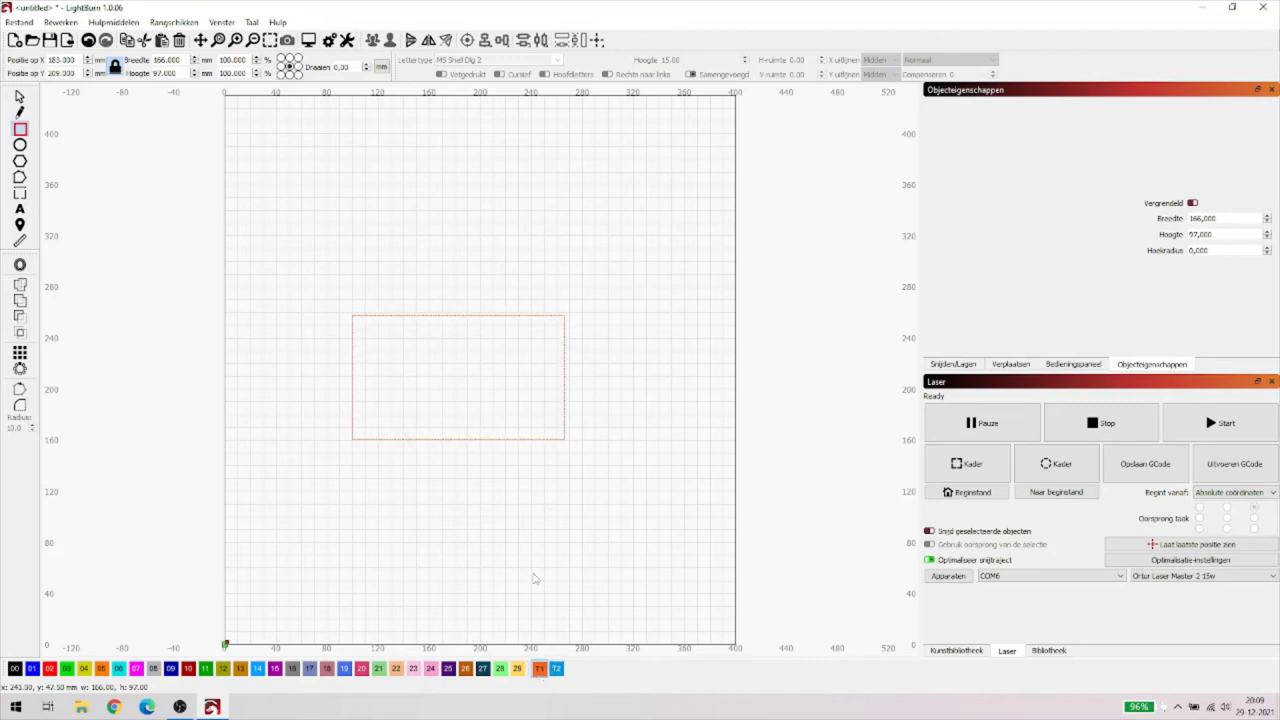
left_click(15, 669)
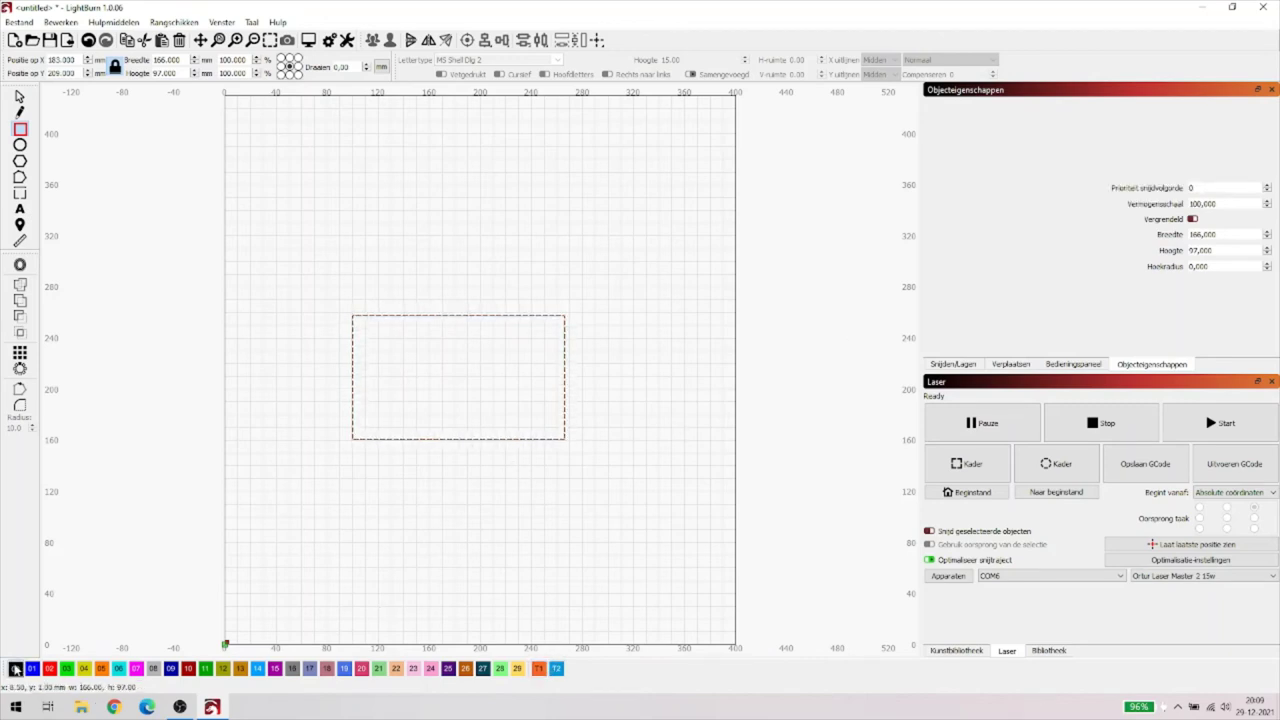
left_click(539, 669)
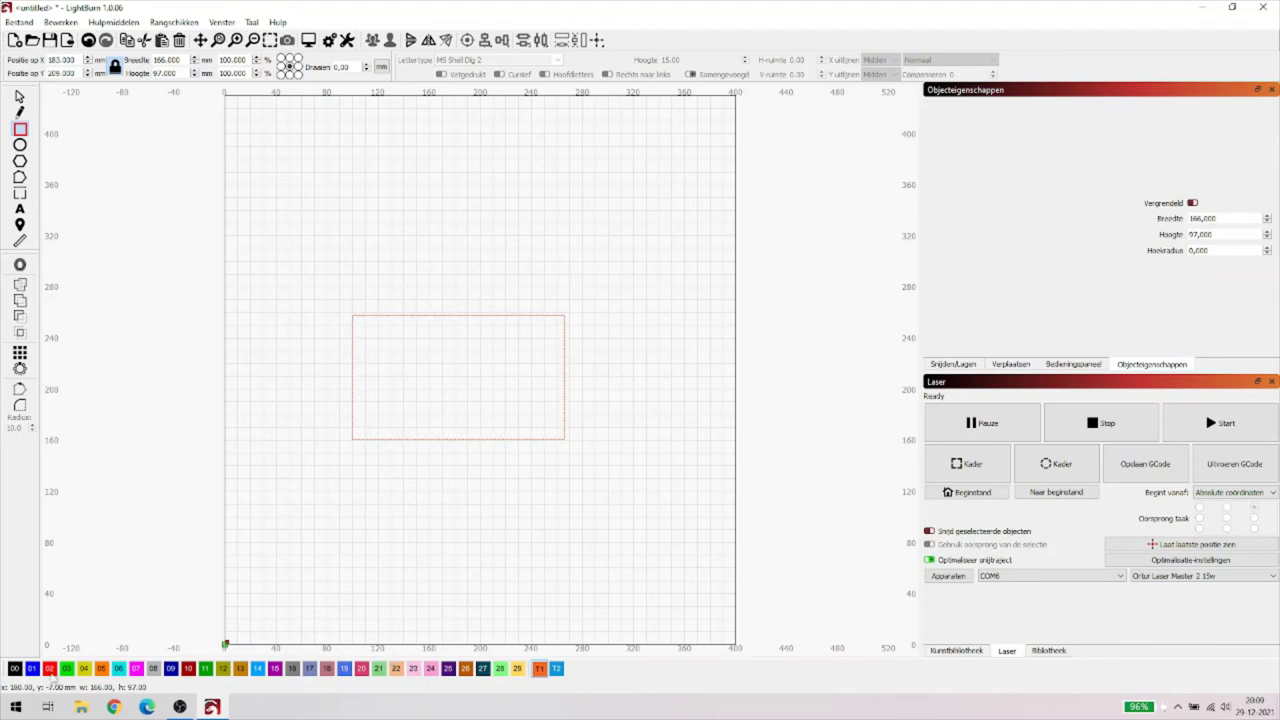
left_click(15, 669)
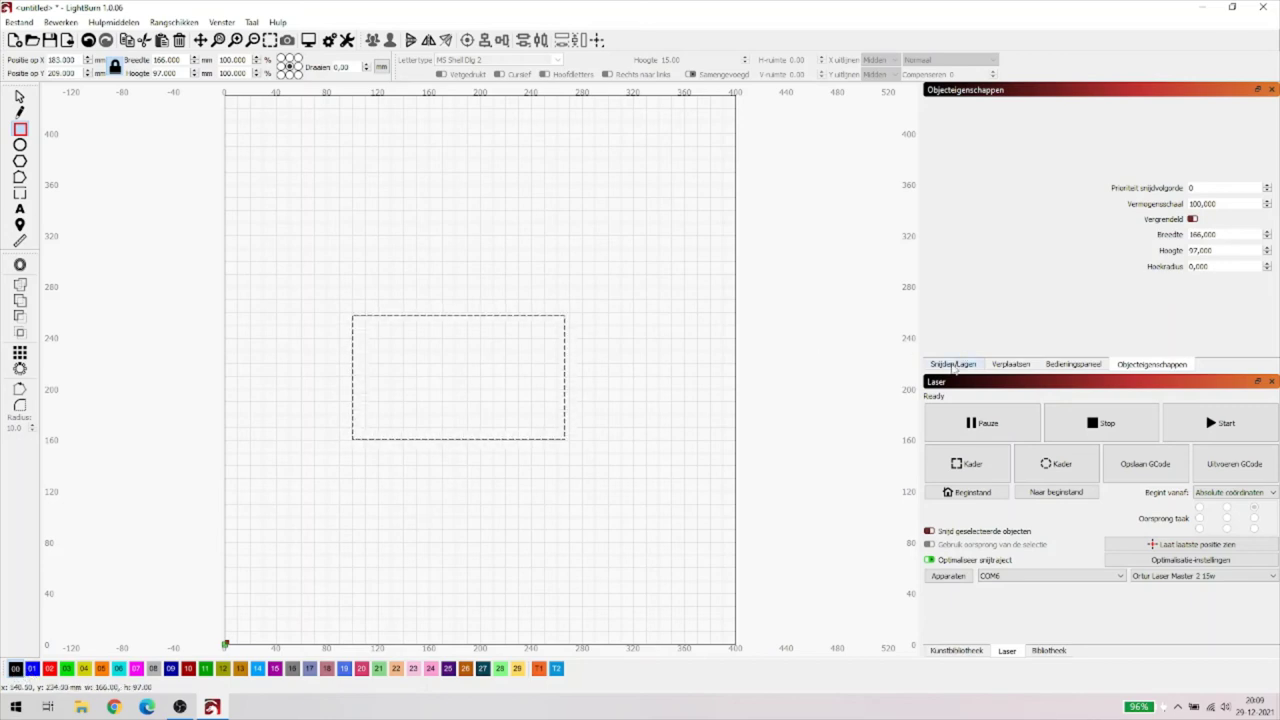
Step: Set the cut mode of layer C00 to "Vullen + Lijn" (fill plus line)
left_click(955, 365)
left_click(1000, 127)
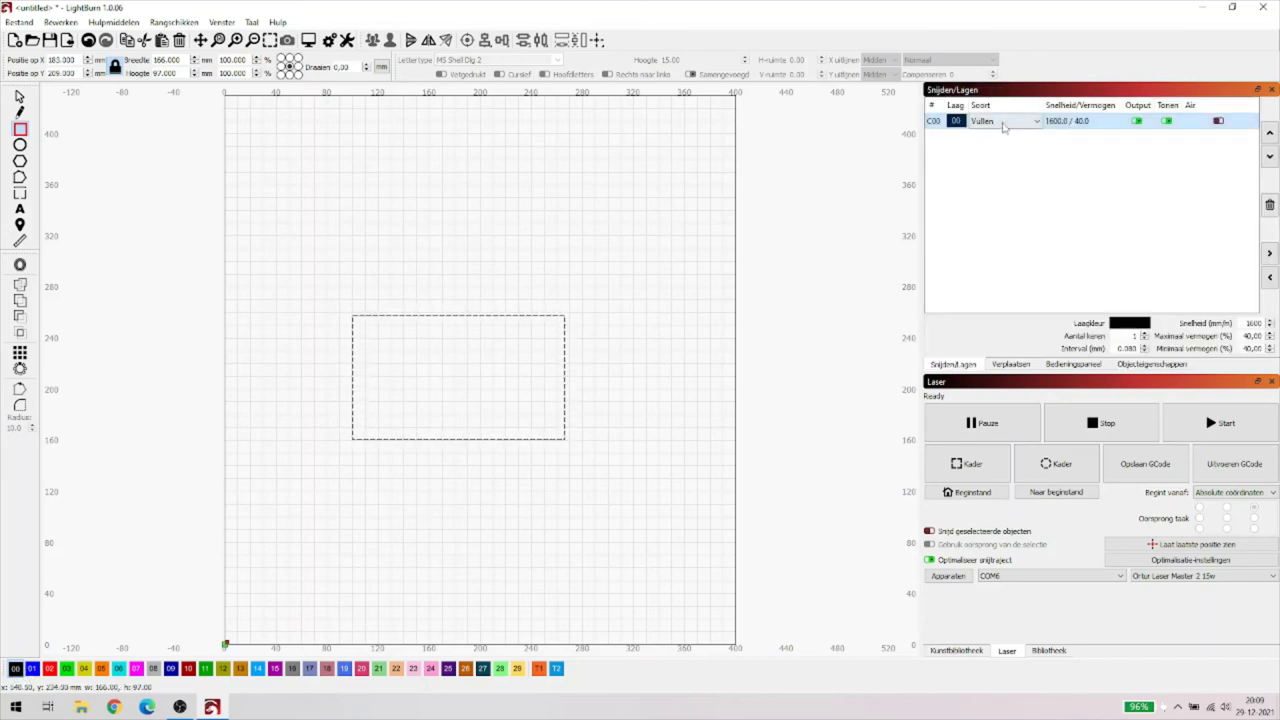
left_click(1166, 366)
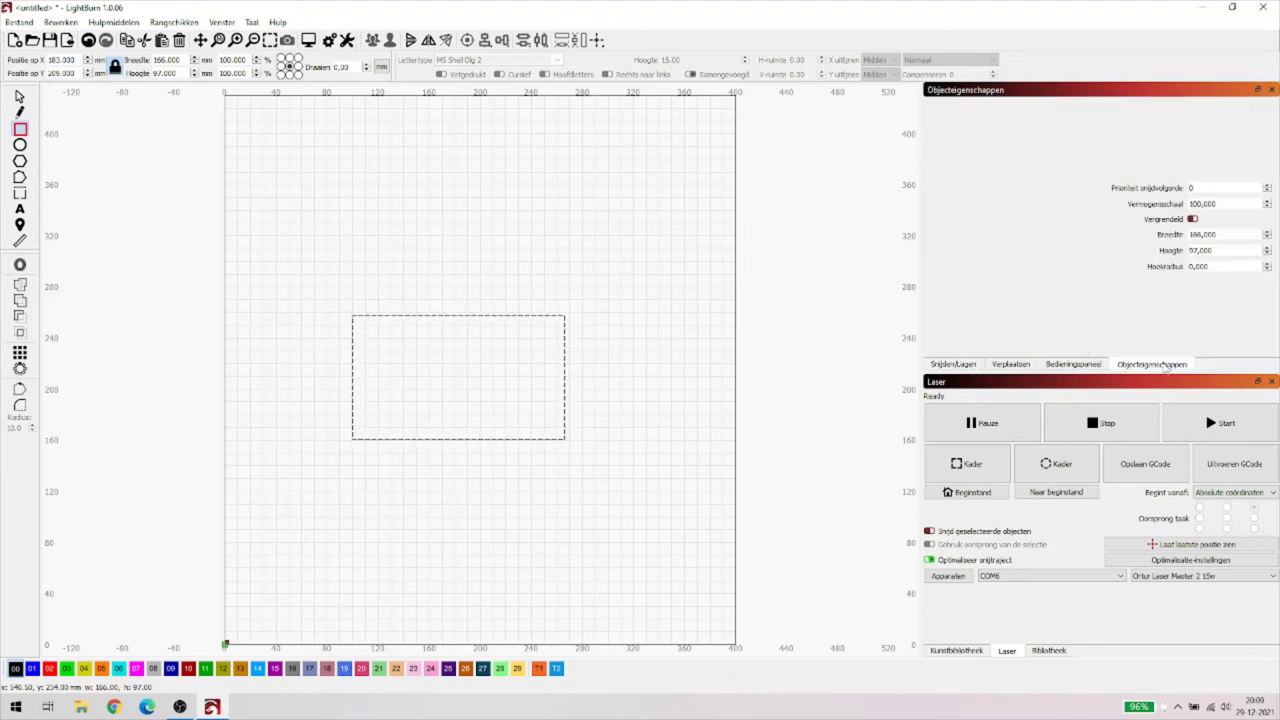
left_click(957, 366)
left_click(982, 126)
left_click(982, 126)
left_click(987, 154)
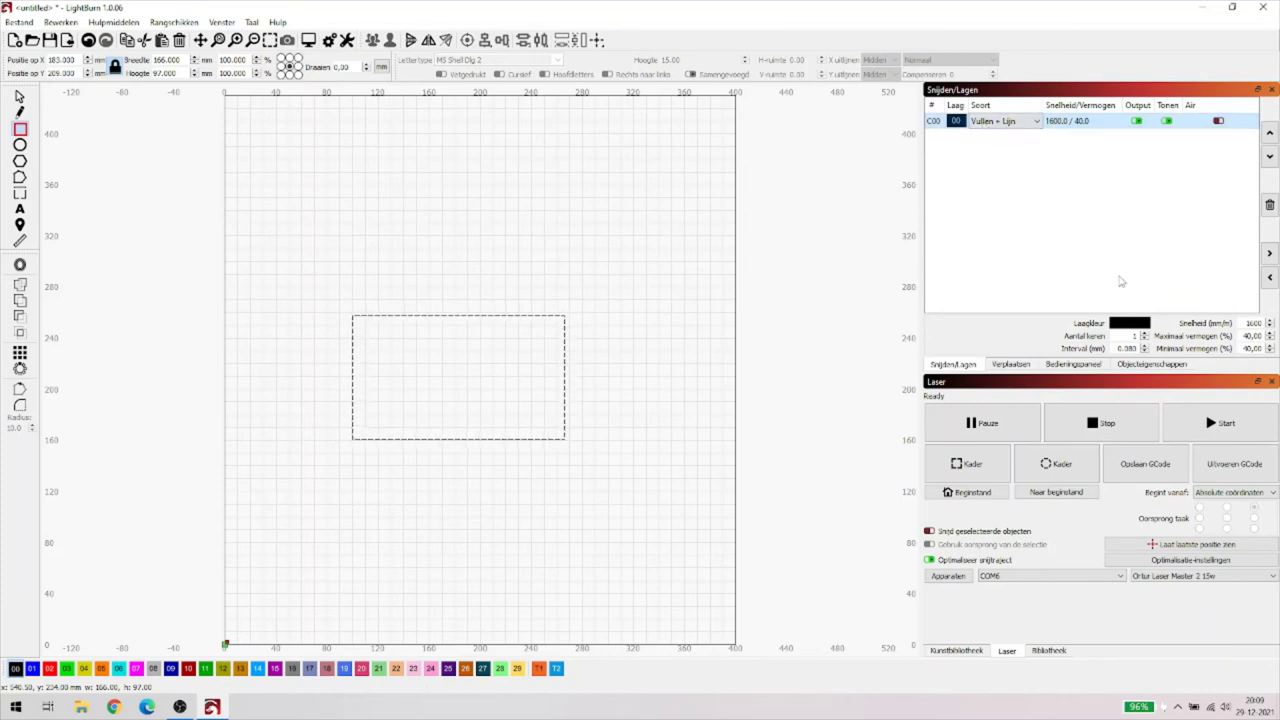
Step: Review the rectangle's object properties and the detailed cut settings of layer C00
left_click(1152, 365)
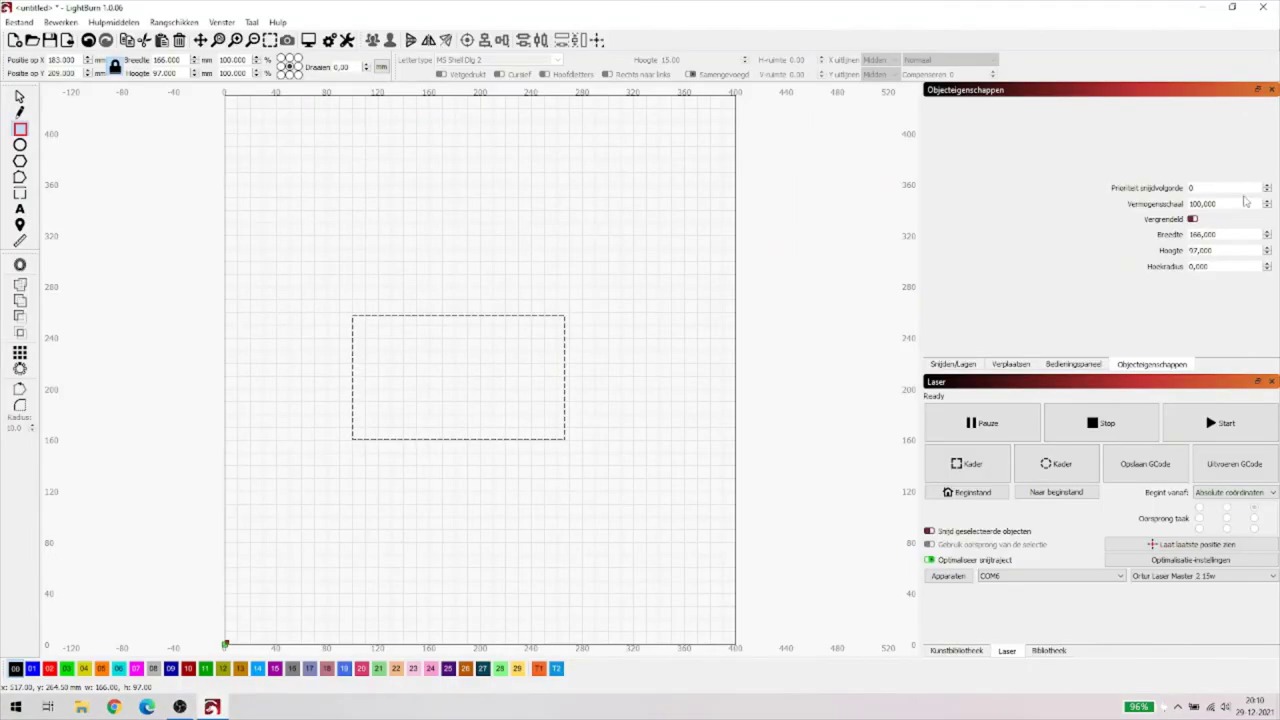
left_click(954, 364)
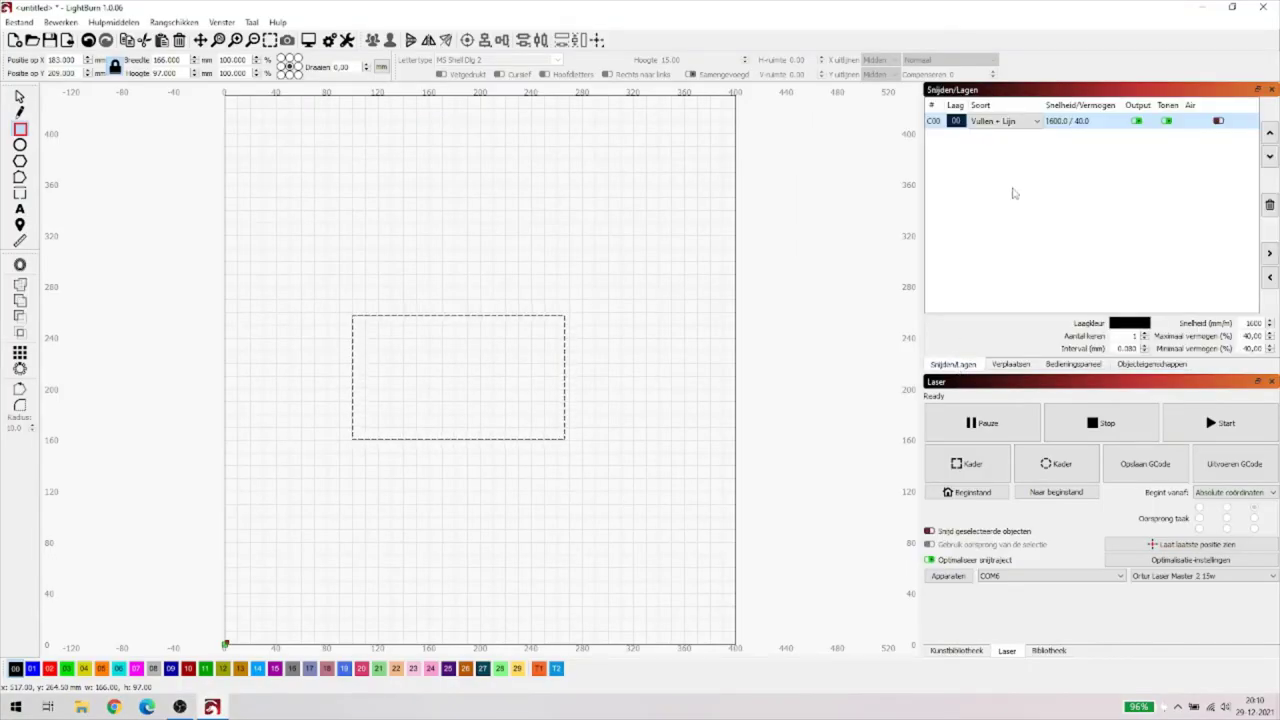
double_click(1085, 121)
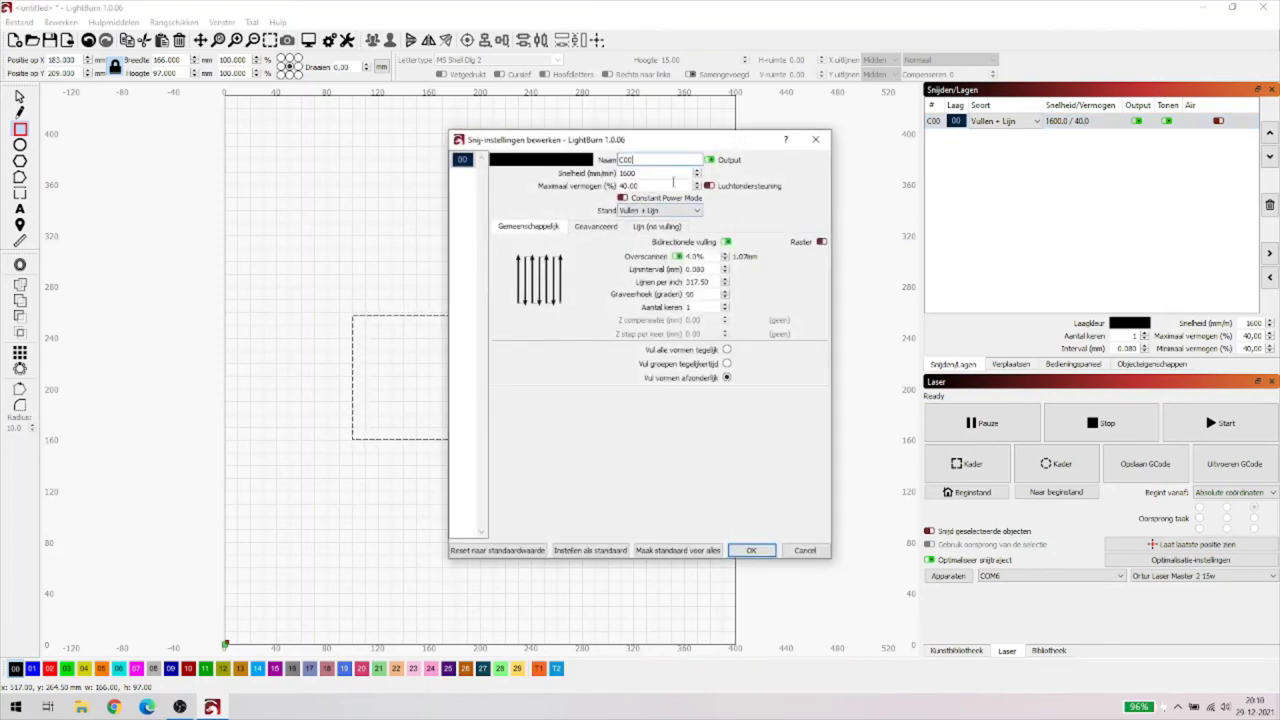
left_click(752, 551)
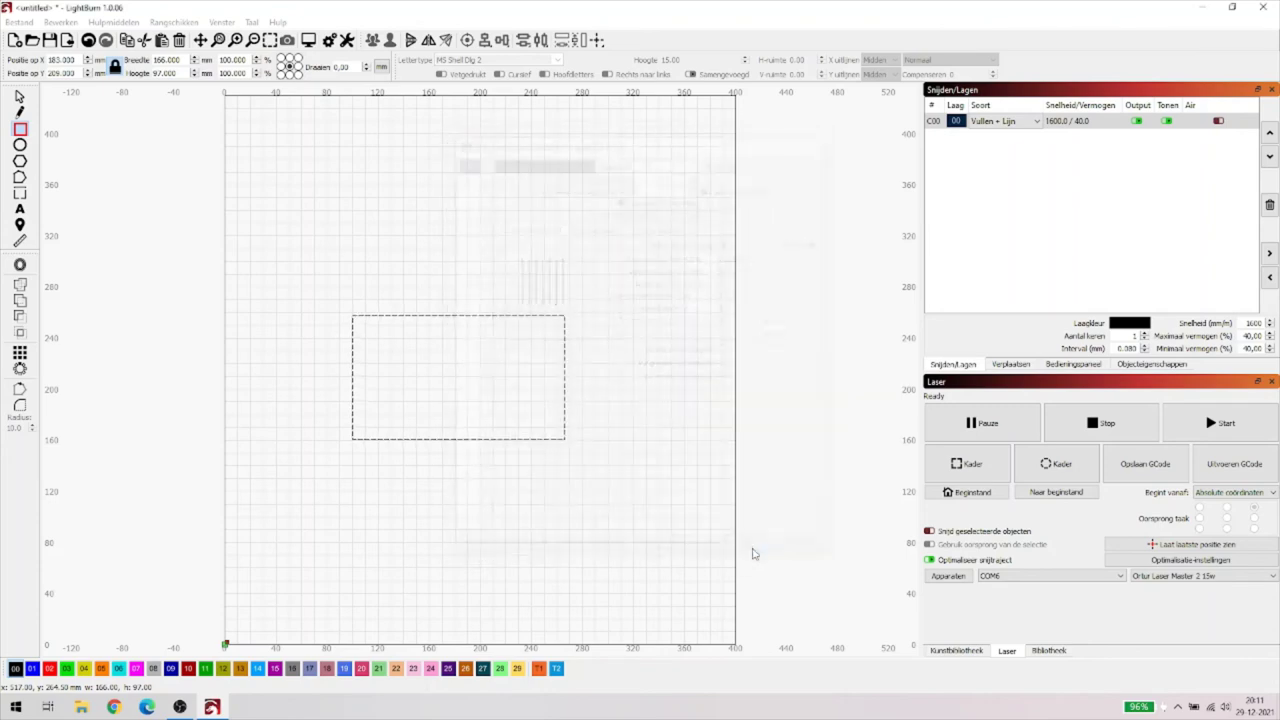
Step: Bring up the object properties and select the rectangle on the bed
left_click(1169, 367)
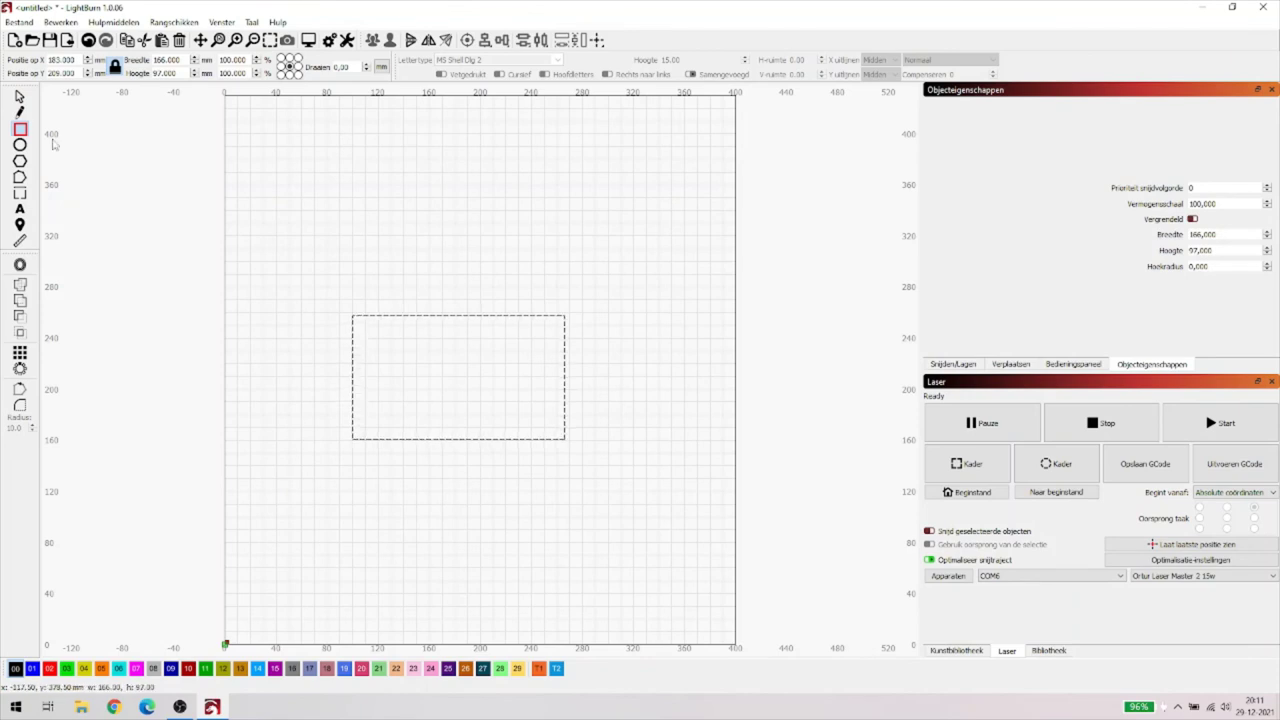
left_click(20, 96)
left_click(353, 317)
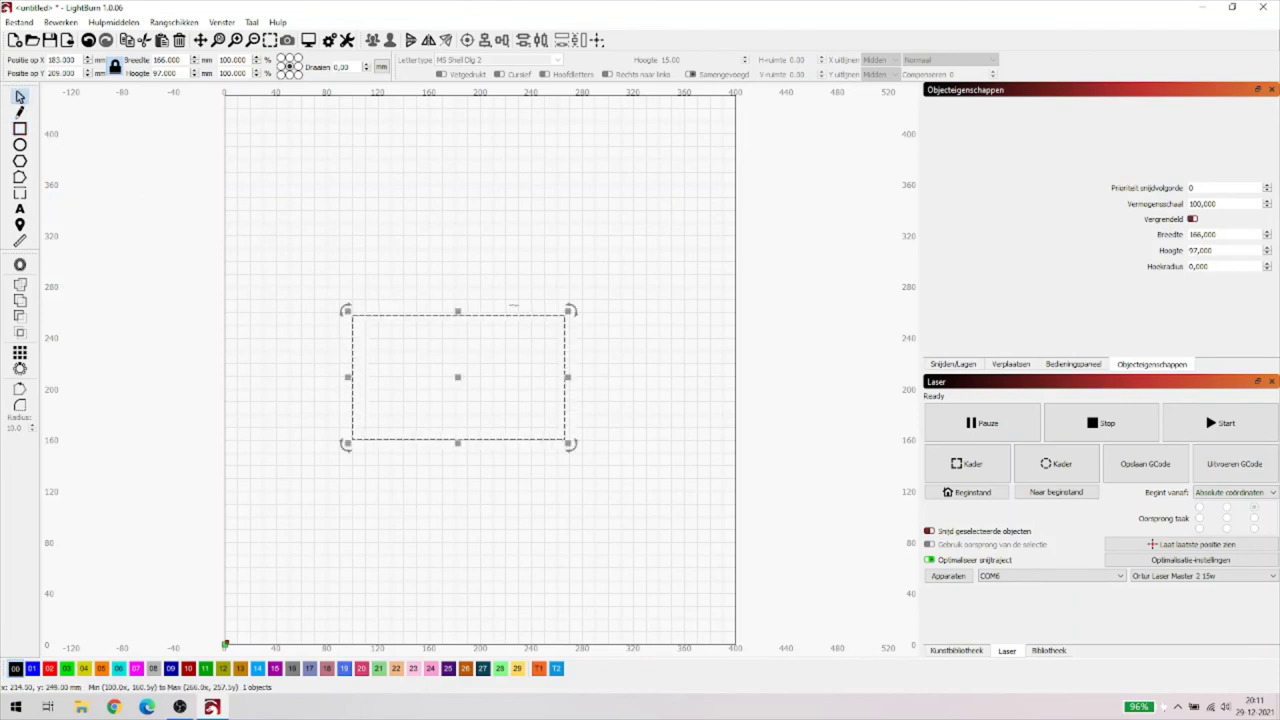
Step: Select the rectangle near the middle of the bed and delete it
left_click(512, 319)
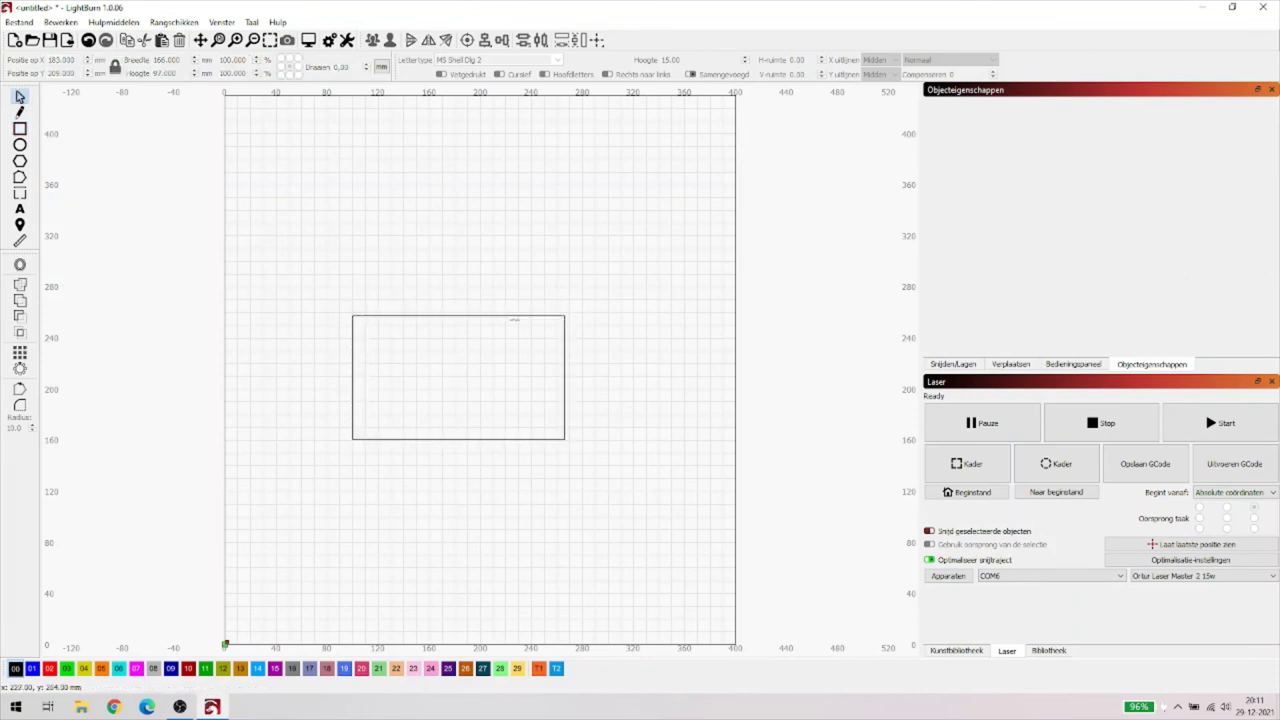
left_click(513, 315)
key("Delete")
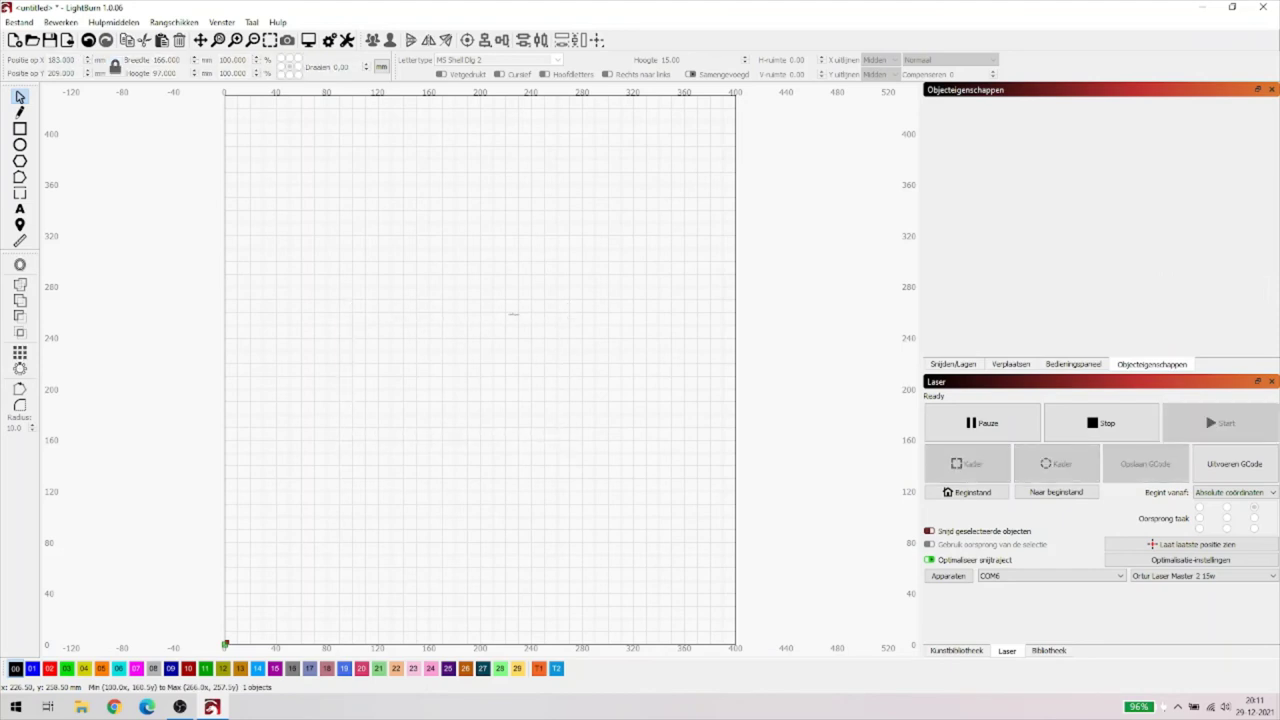
Step: Draw an open line of two segments forming a sharp angle, about 91.5 by 66 mm overall, in the lower middle of the bed
left_click(20, 113)
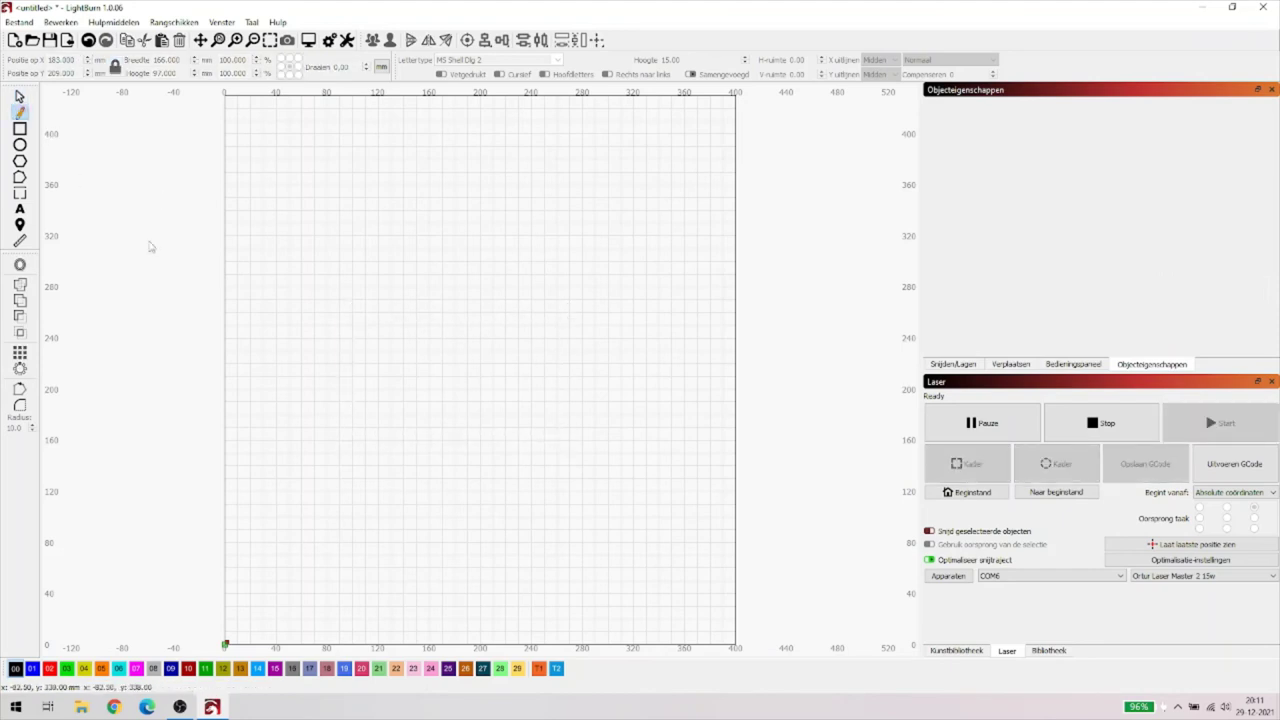
left_click(398, 453)
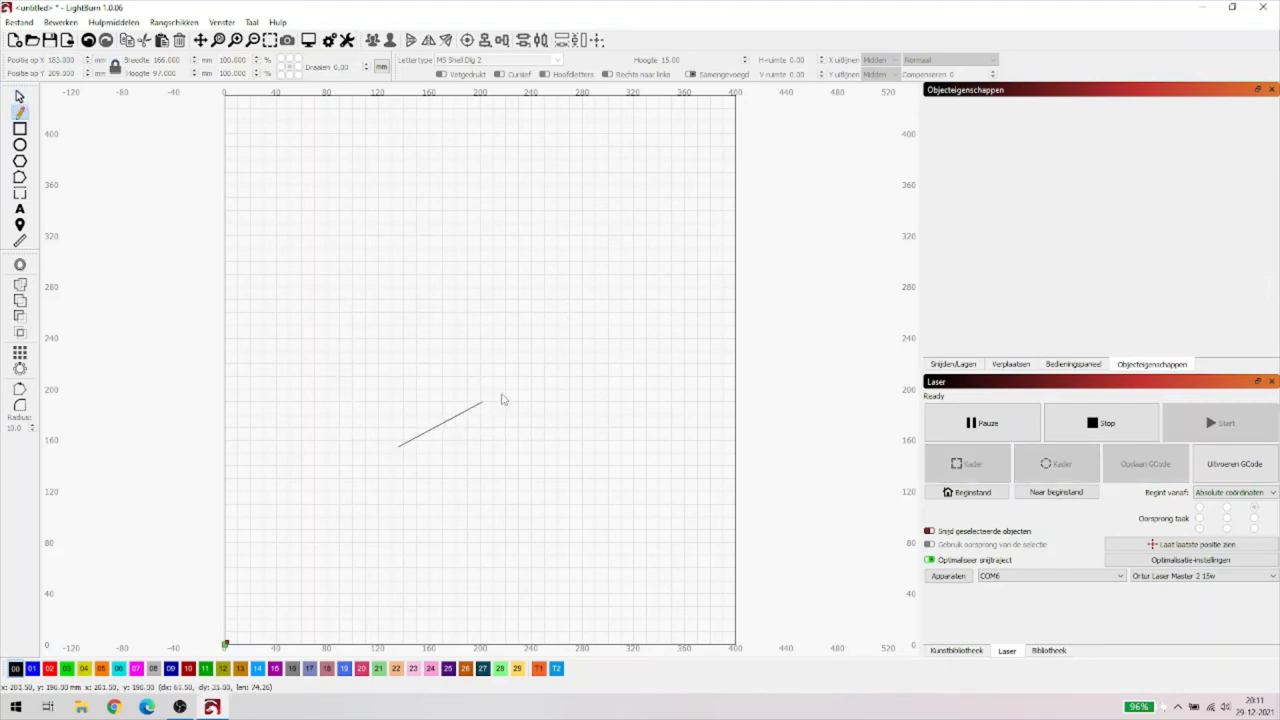
left_click(514, 391)
left_click(487, 473)
key("Escape")
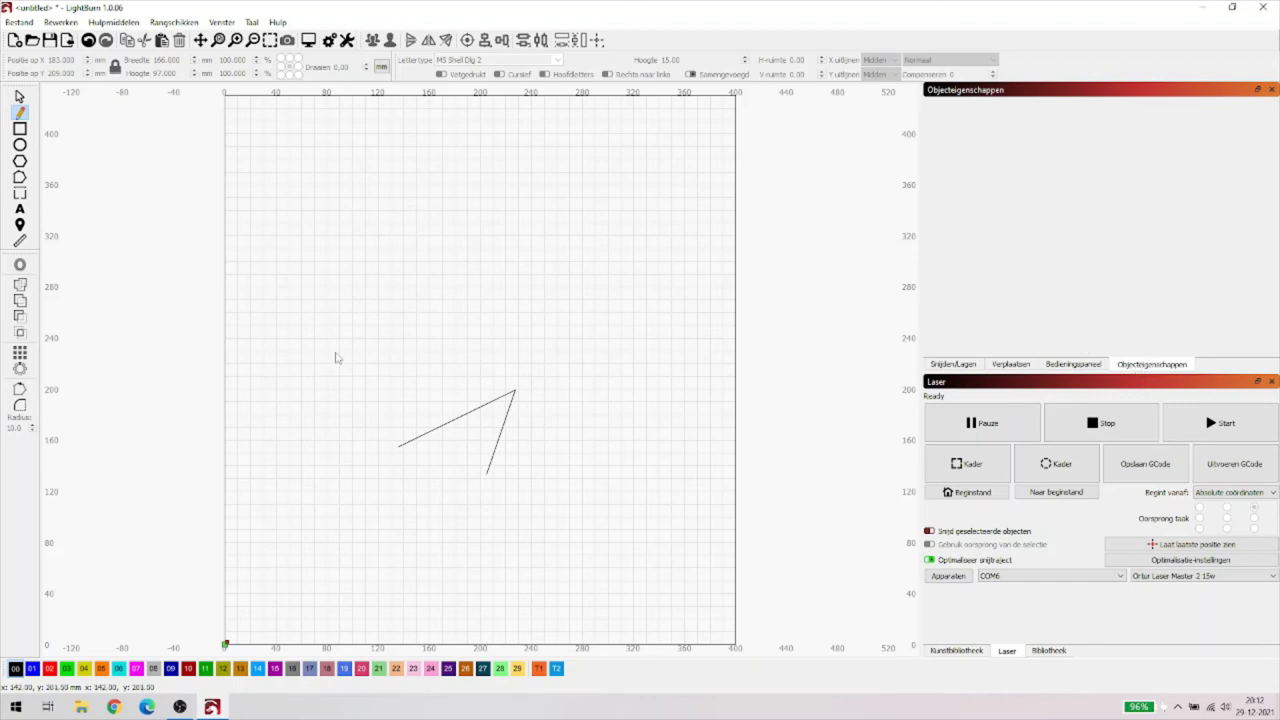
Step: Select the angled two-segment line to review its object properties and delete it
left_click(19, 96)
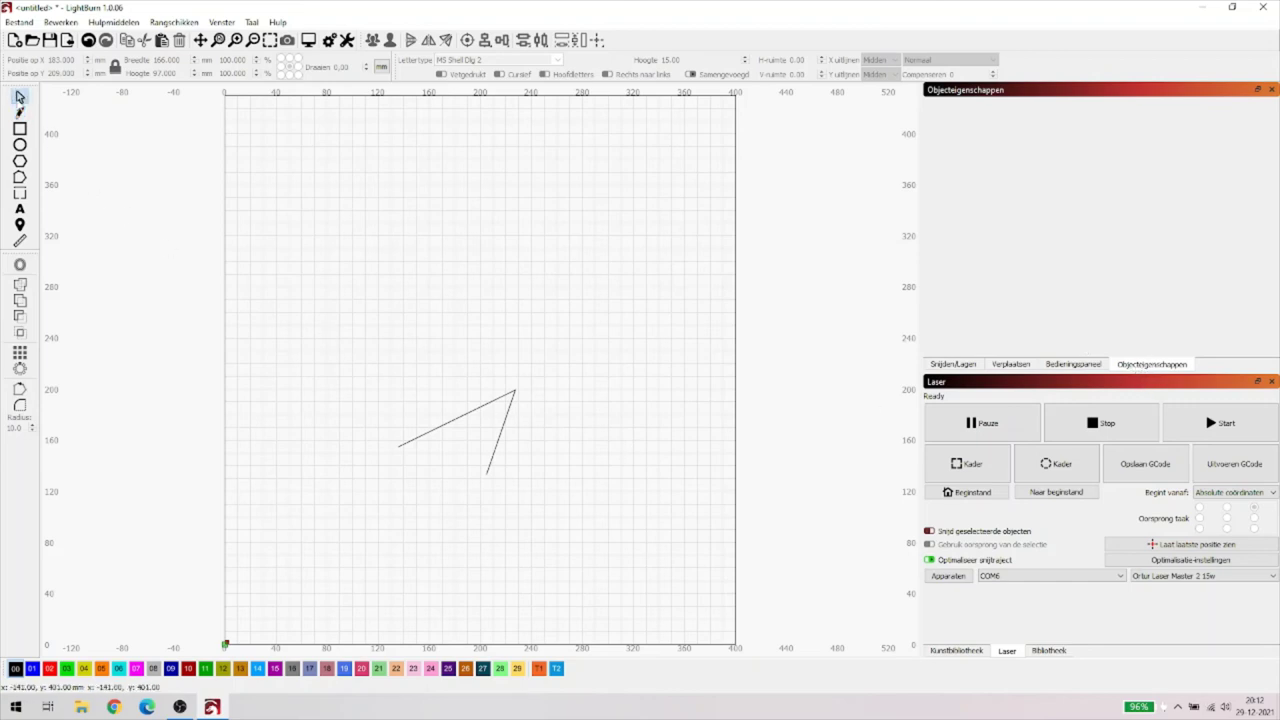
left_click(470, 410)
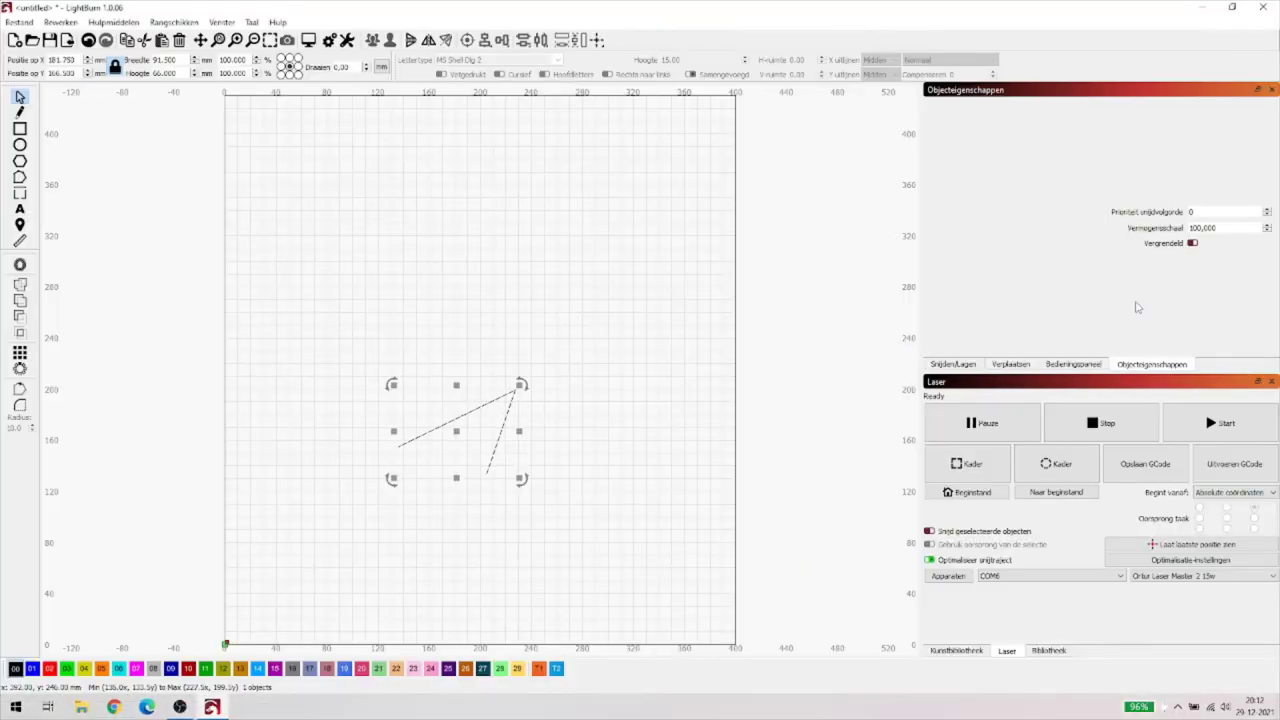
key("Delete")
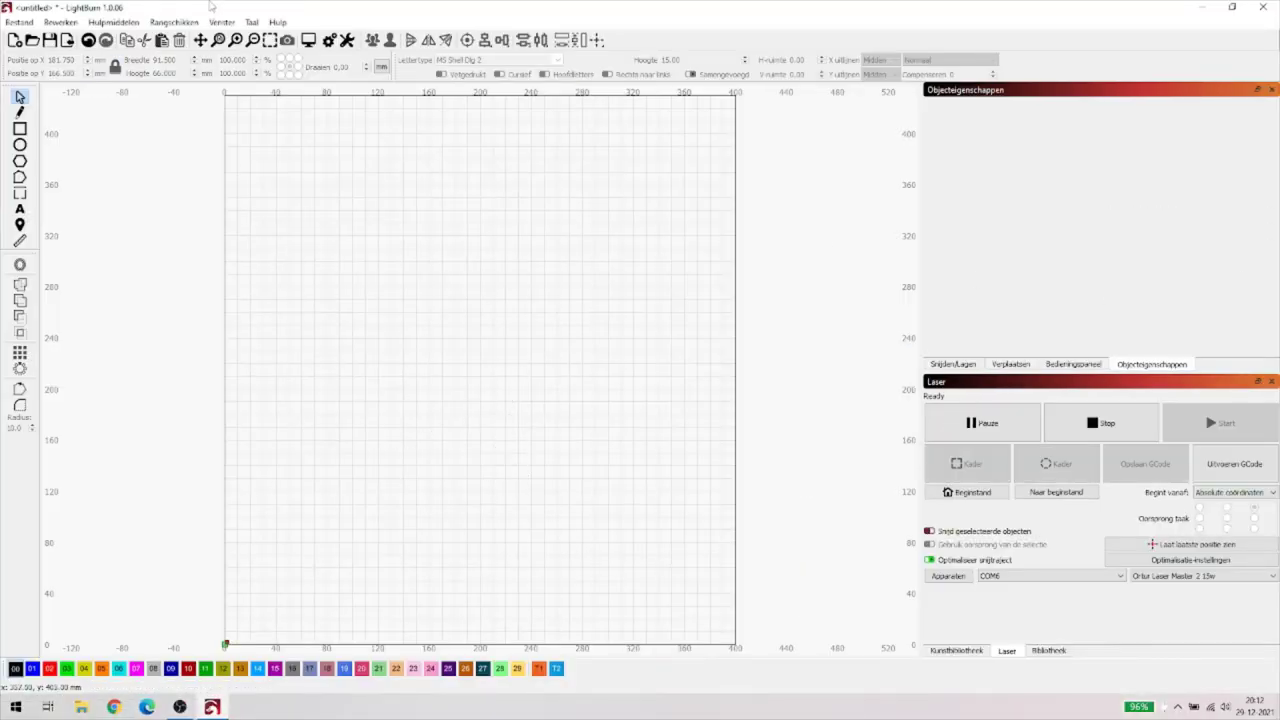
Step: Draw a polygon about 157.5 by 144.5 mm in the middle of the bed and set its number of sides to 9
left_click(20, 161)
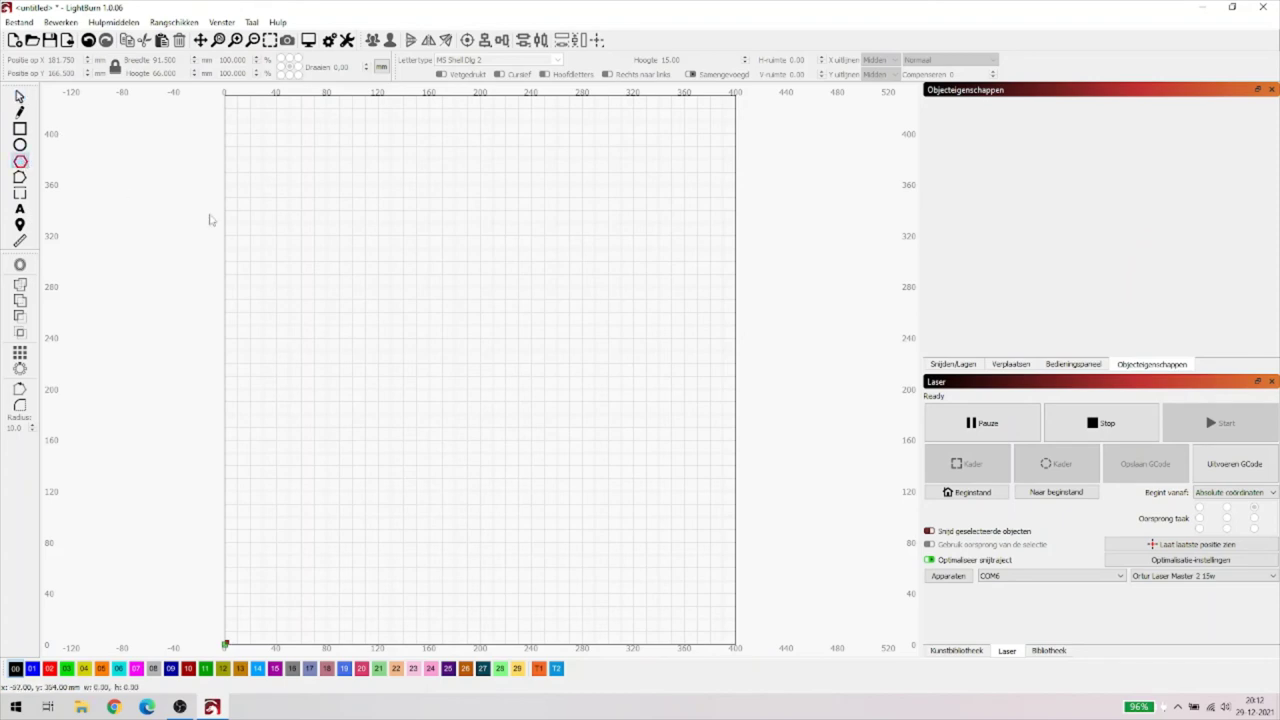
left_click_drag(363, 260, 566, 445)
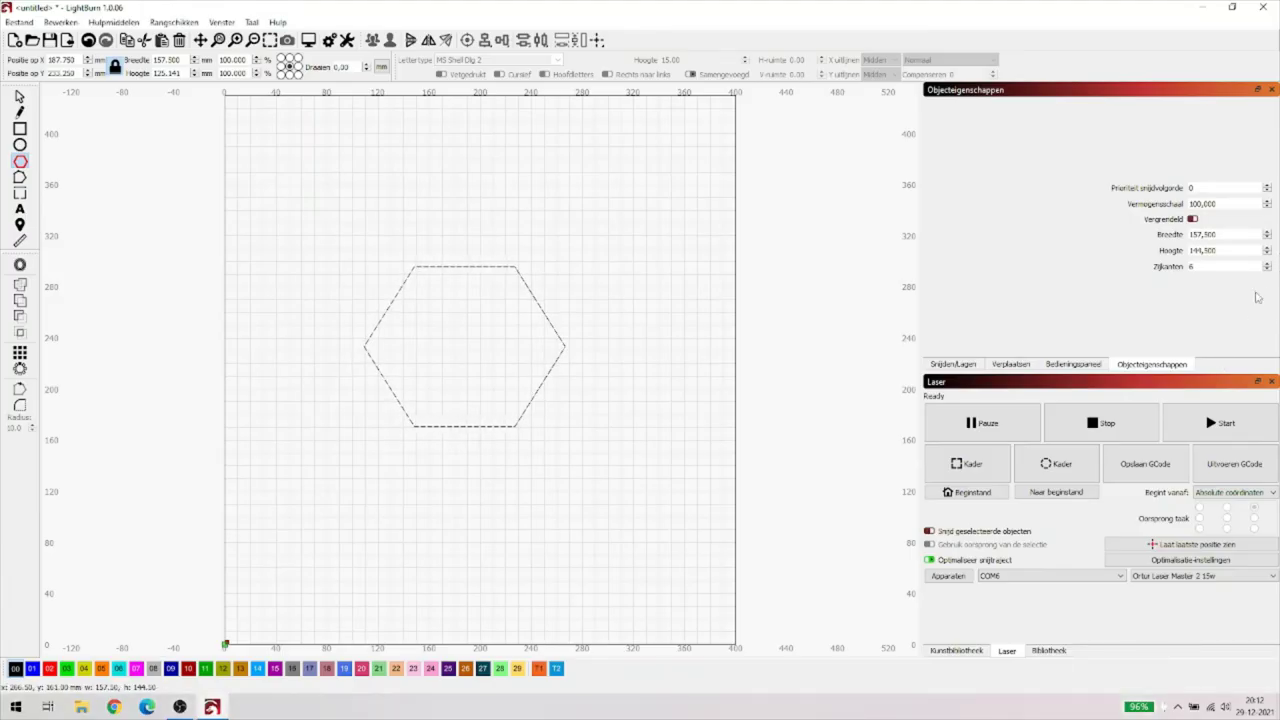
left_click(1268, 264)
left_click(1268, 264)
left_click(1268, 264)
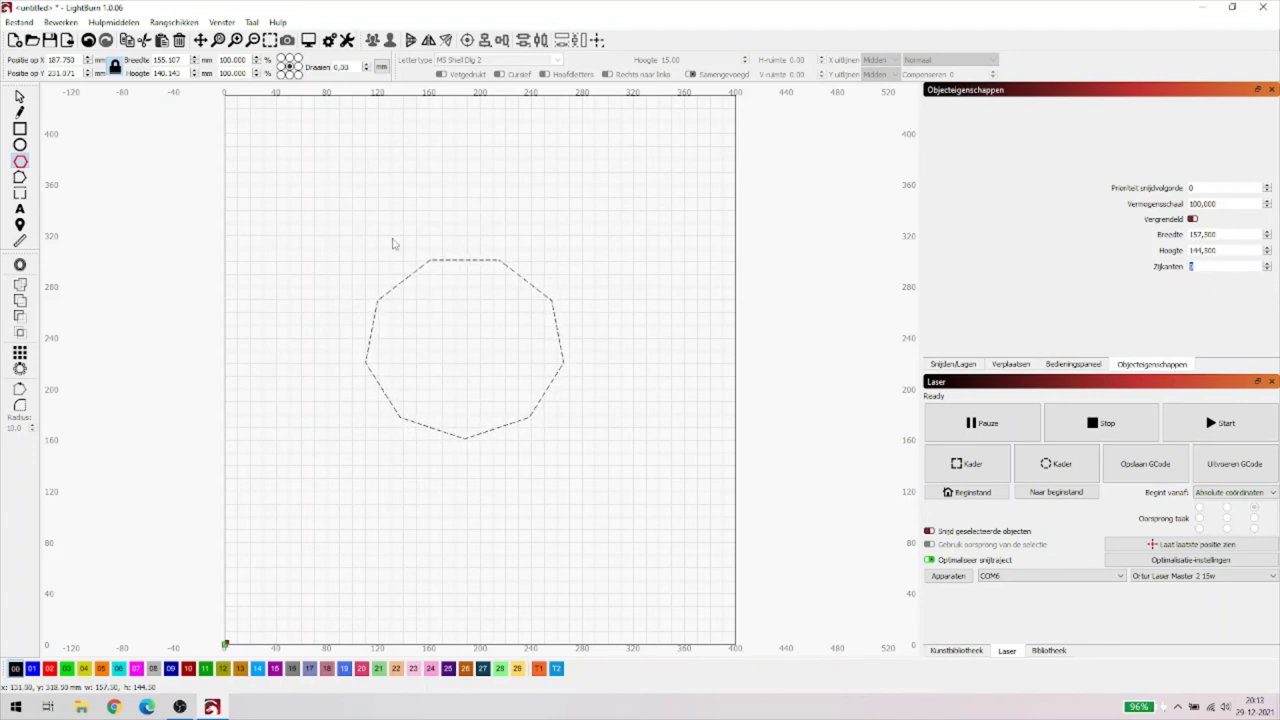
Step: Delete the nine-sided polygon from the bed
left_click(19, 96)
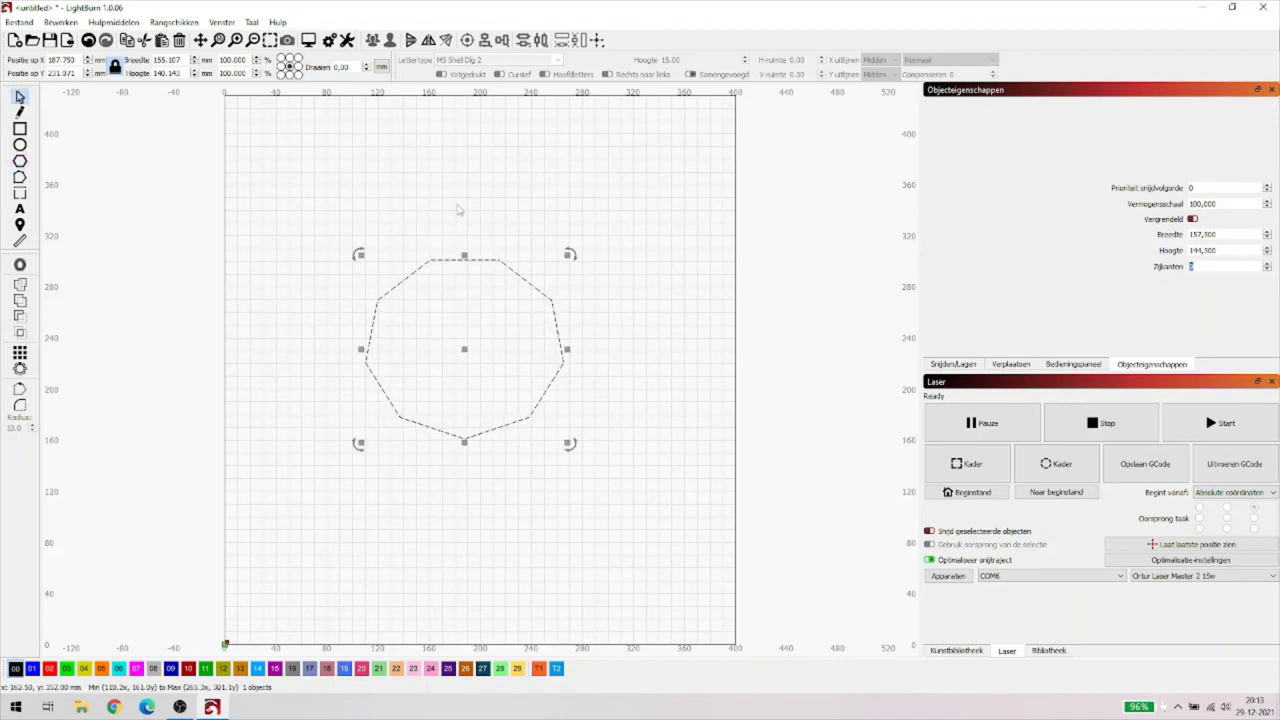
key("BackSpace")
key("Delete")
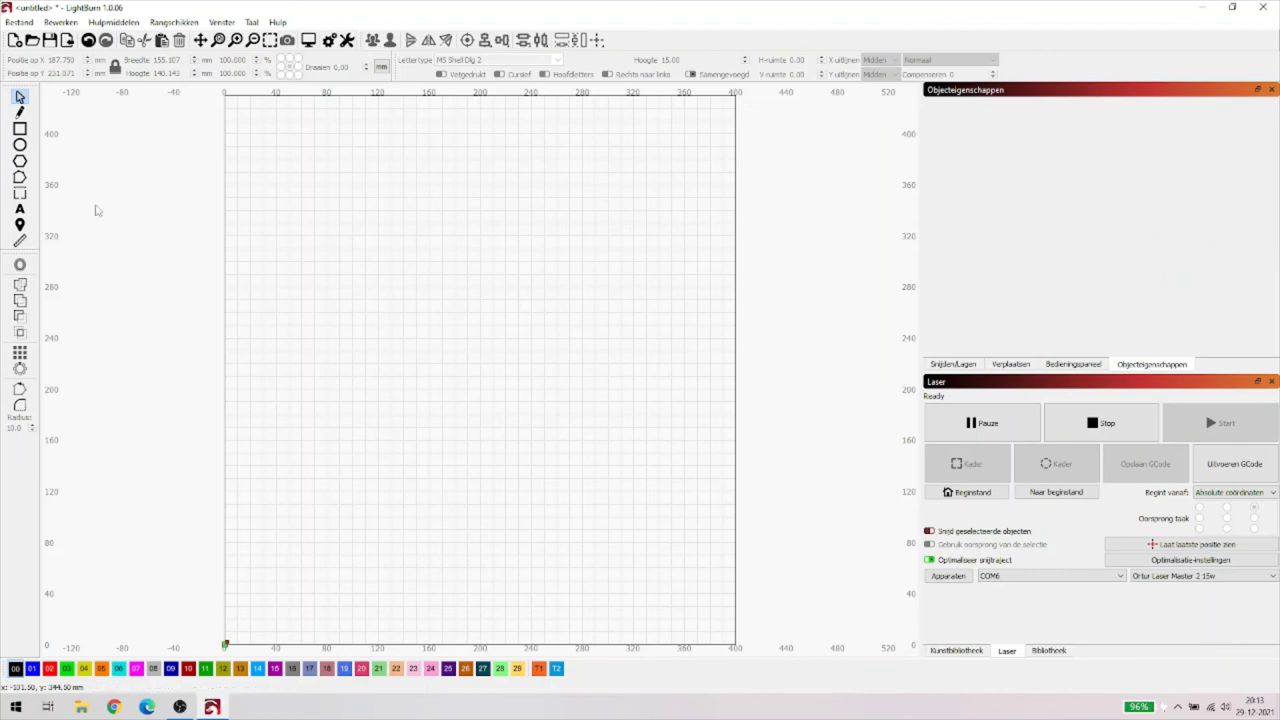
Step: Draw a rectangle about 121 by 66.5 mm just below the middle of the bed and leave it selected
left_click(19, 128)
left_click_drag(410, 364, 565, 449)
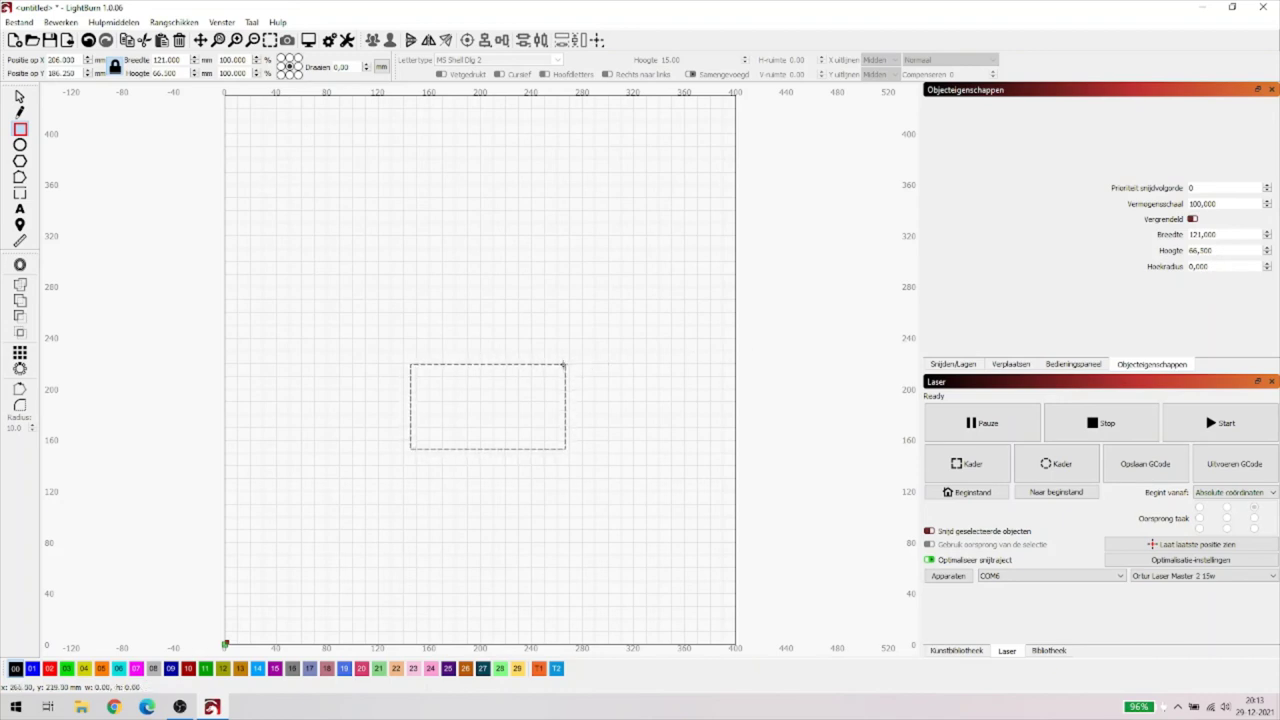
left_click(19, 96)
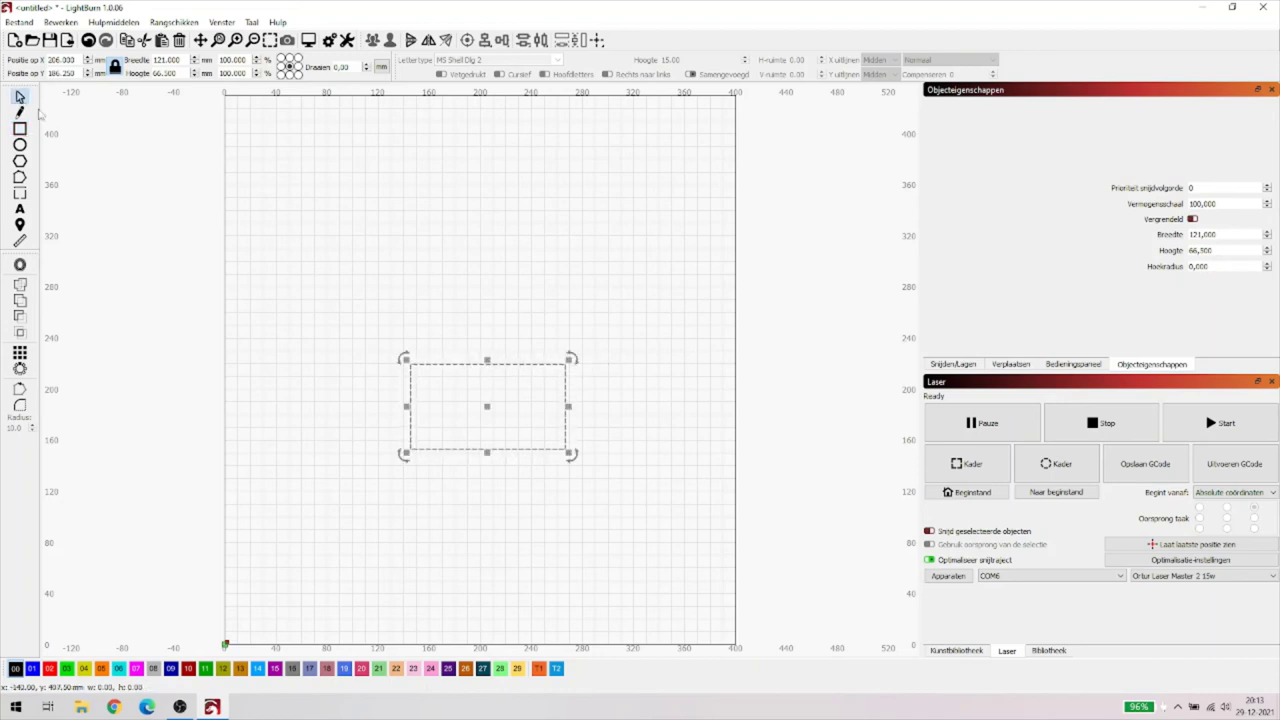
Step: Enlarge the rectangle to about 150 by 82 mm, trying out its rotation and returning it to level
left_click_drag(569, 359, 574, 315)
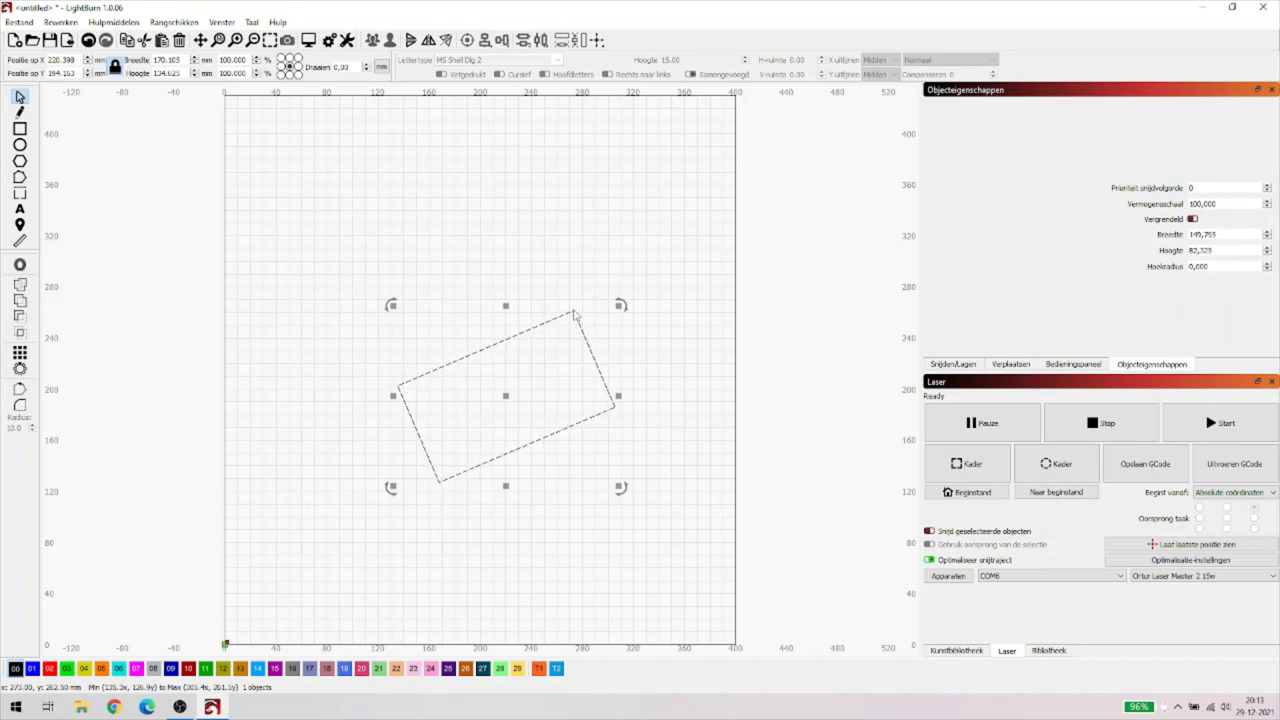
left_click_drag(624, 306, 655, 358)
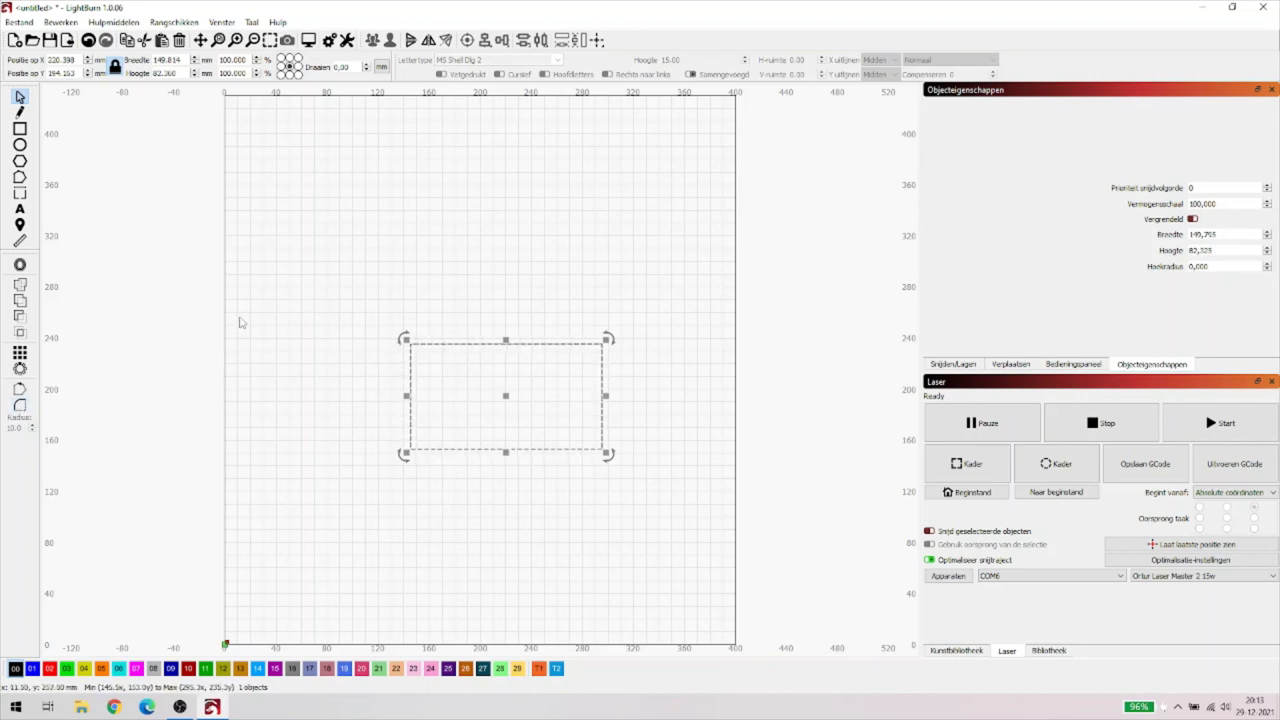
Step: Round all four corners of the rectangle with the radius tool at a 10 mm radius
left_click(64, 395)
left_click(22, 406)
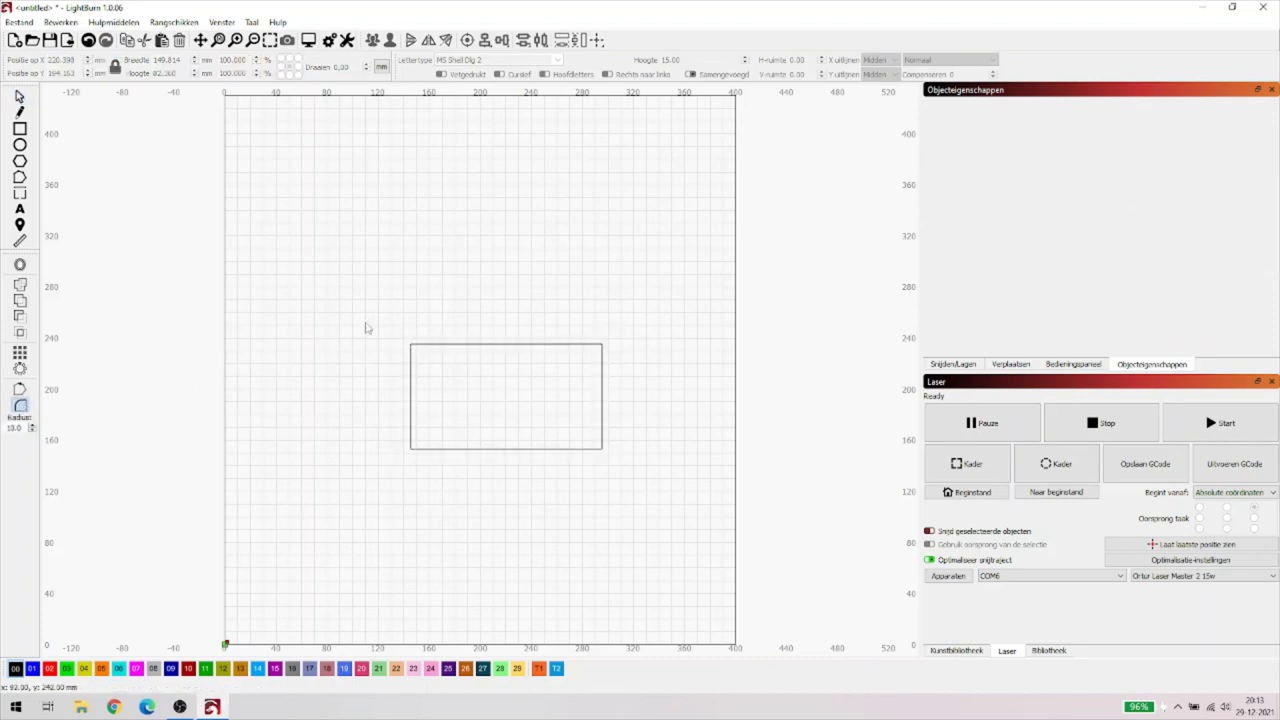
left_click(414, 350)
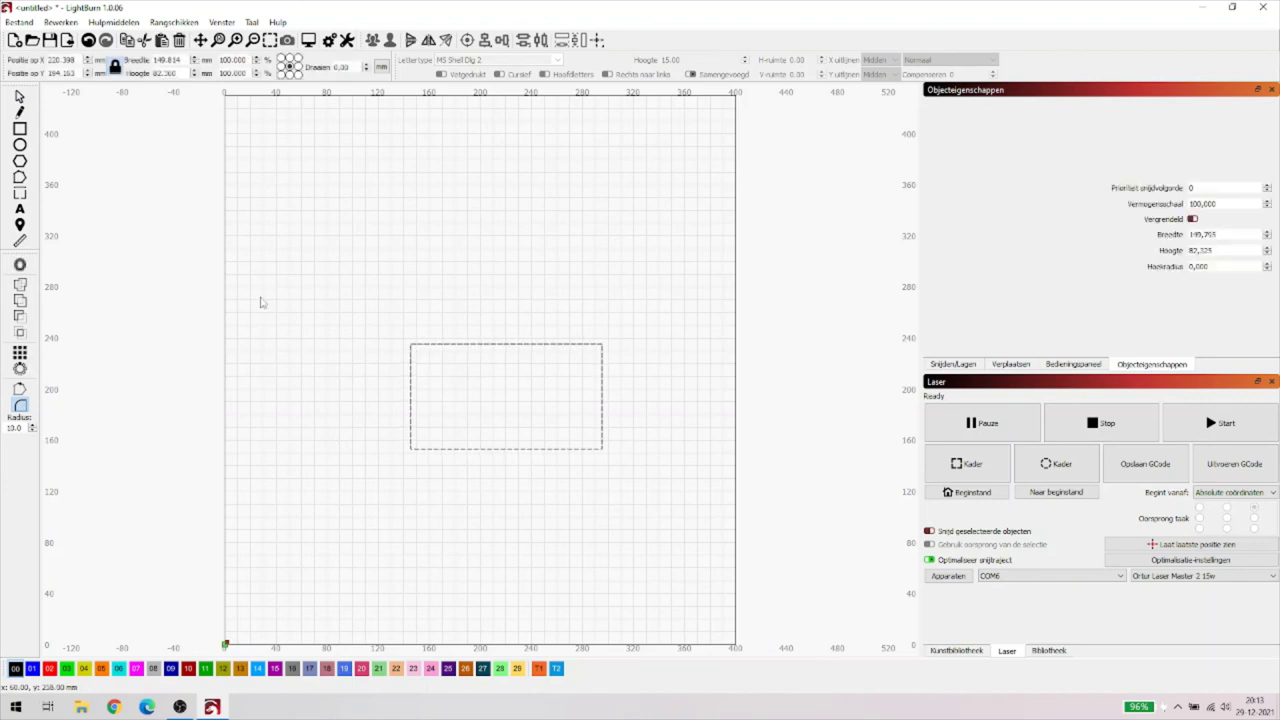
left_click(20, 96)
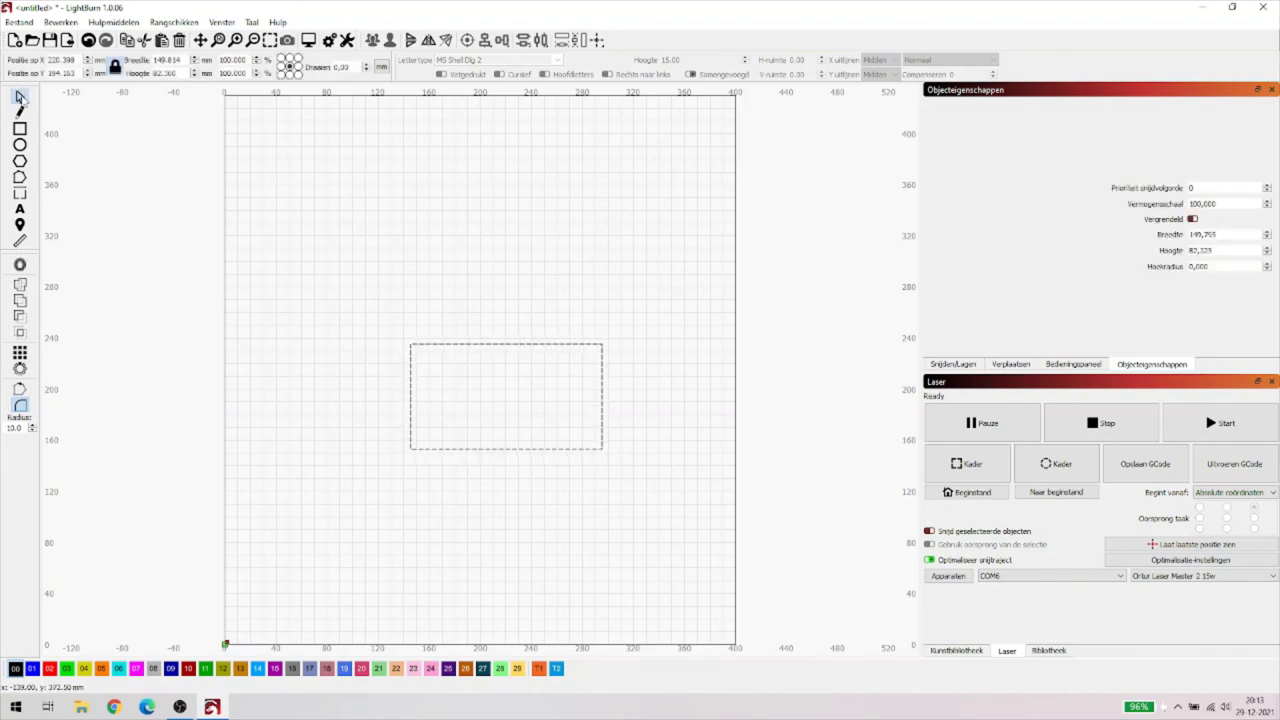
left_click(20, 405)
left_click(410, 345)
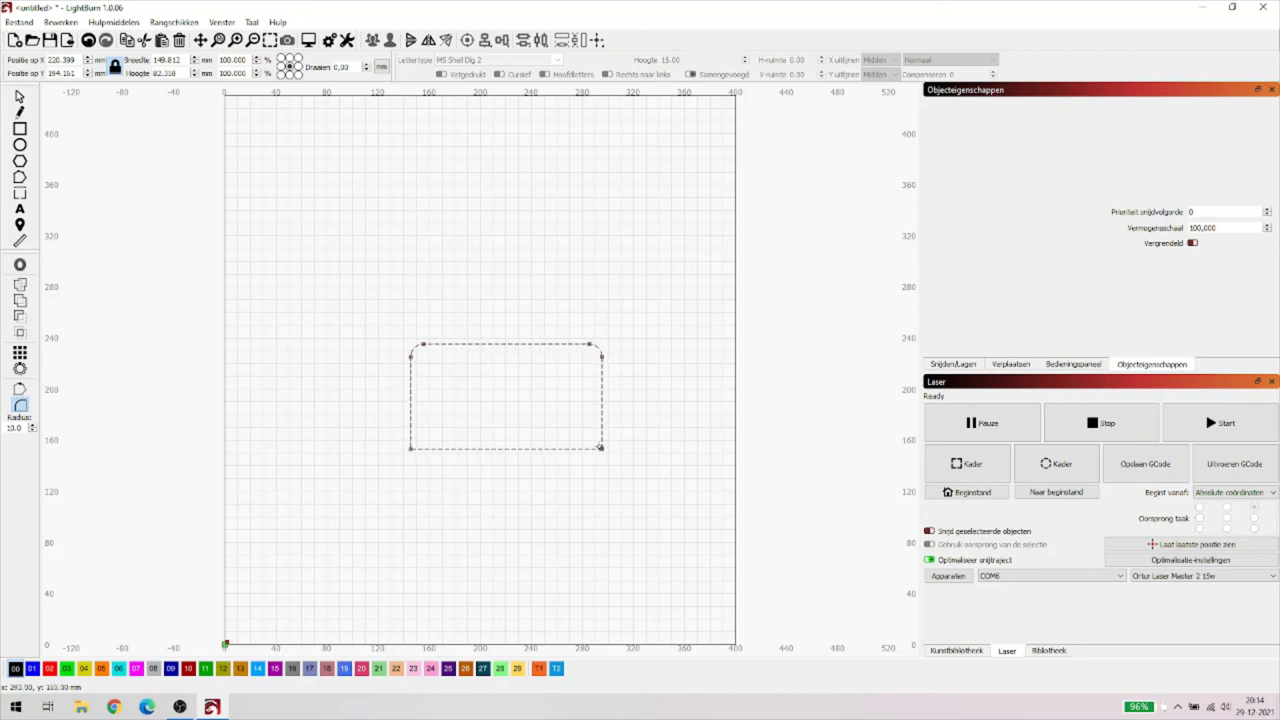
left_click(409, 447)
Step: Delete the rounded rectangle and bring up the list of cuts and layers
left_click(19, 96)
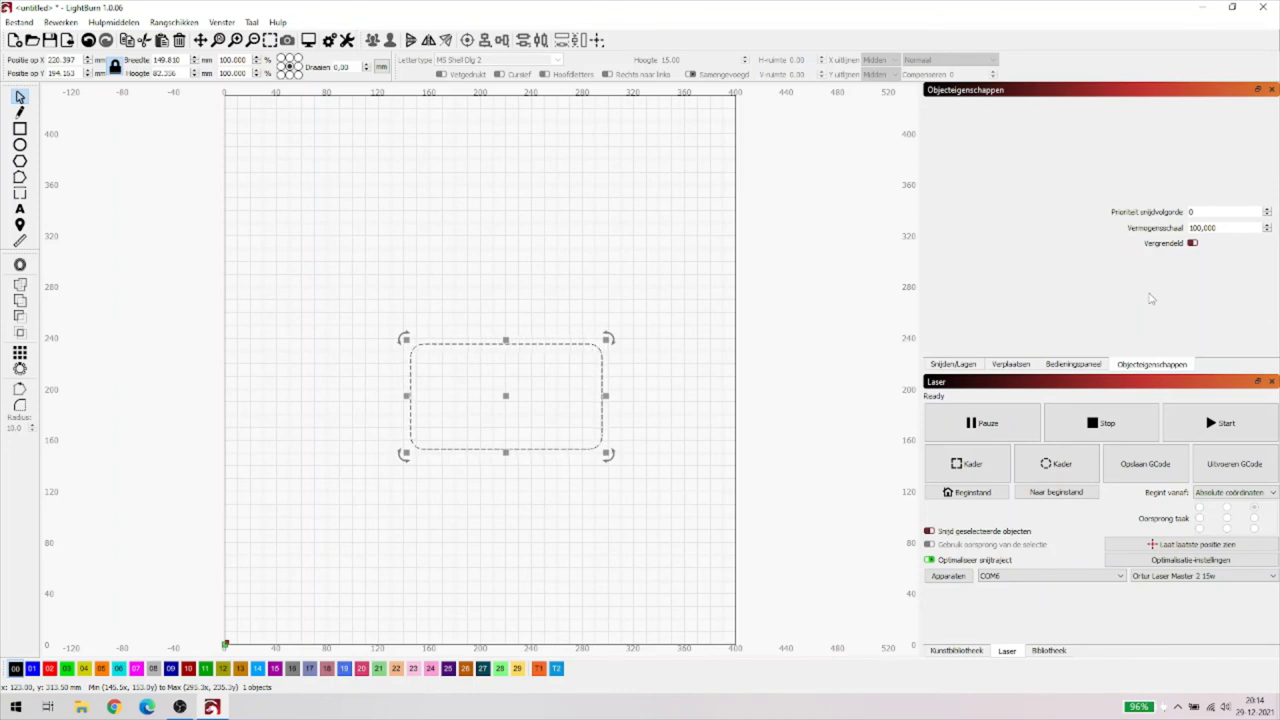
key("Delete")
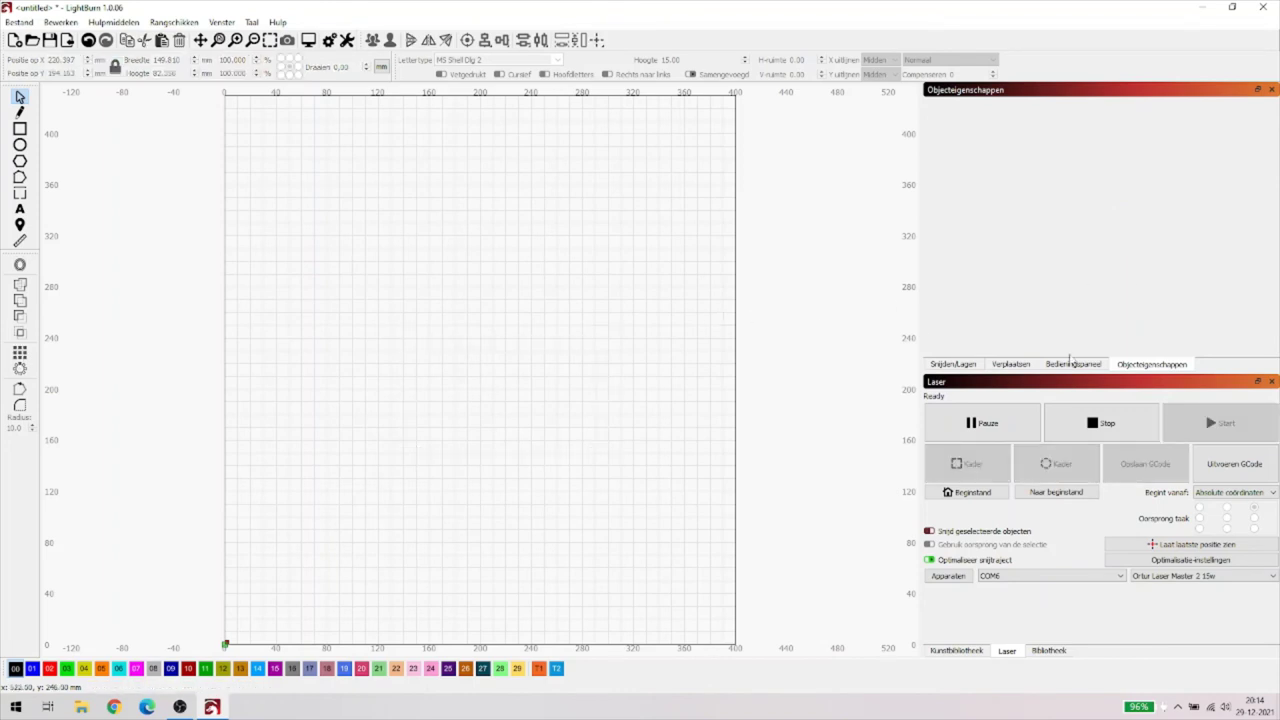
left_click(957, 367)
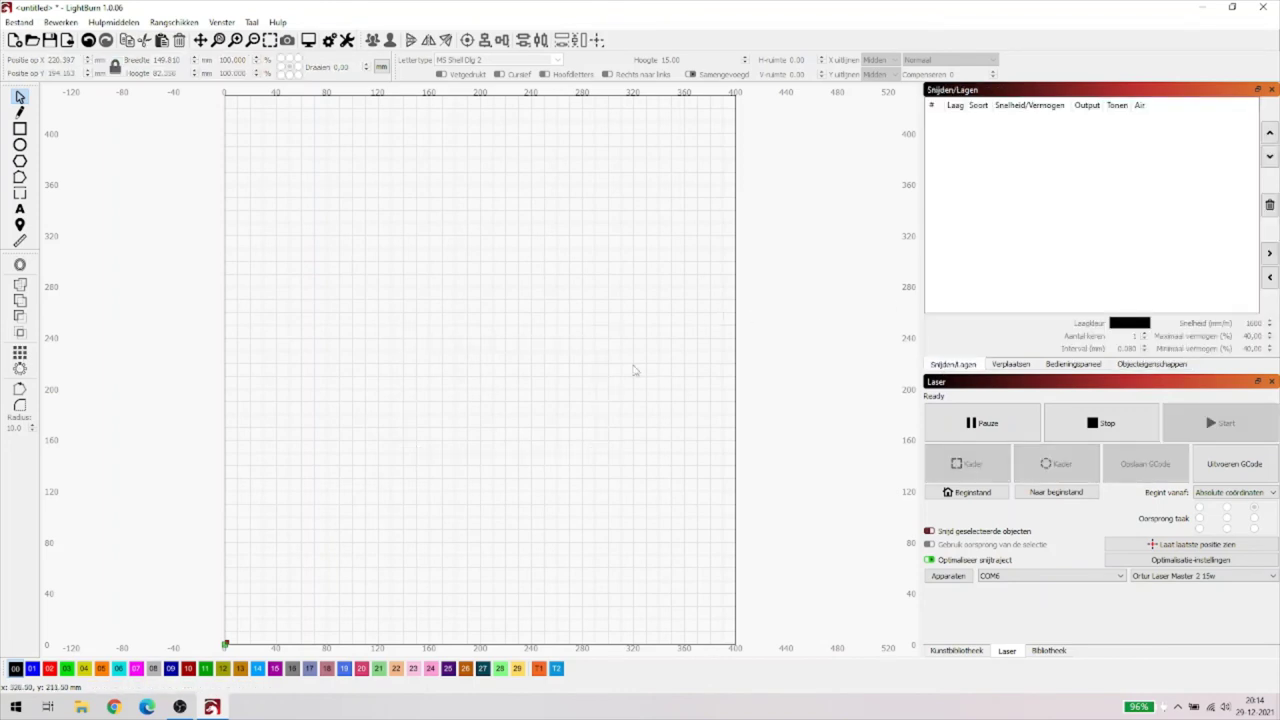